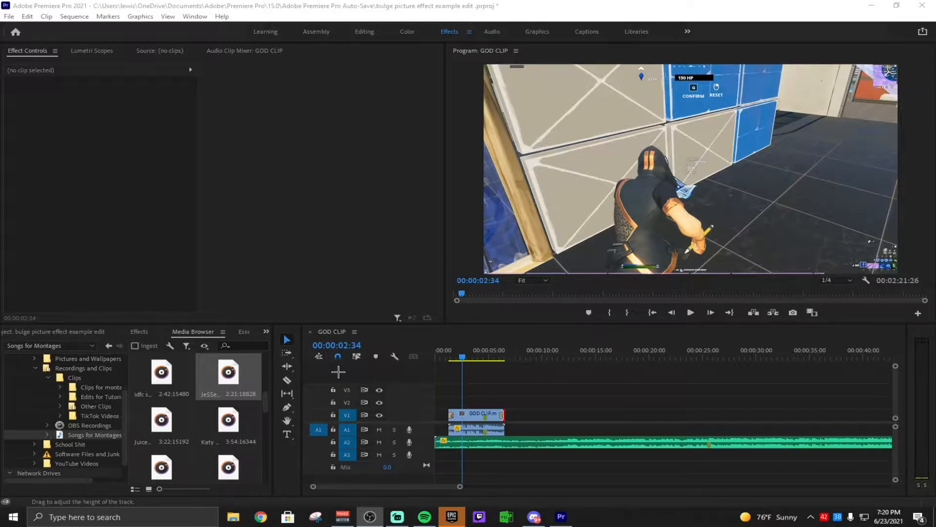
Step: Trim the start of the song on A2 and move it to the sequence start so its marker aligns with the GOD CLIP marker
left_click_drag(460, 487, 415, 486)
left_click_drag(535, 355, 539, 356)
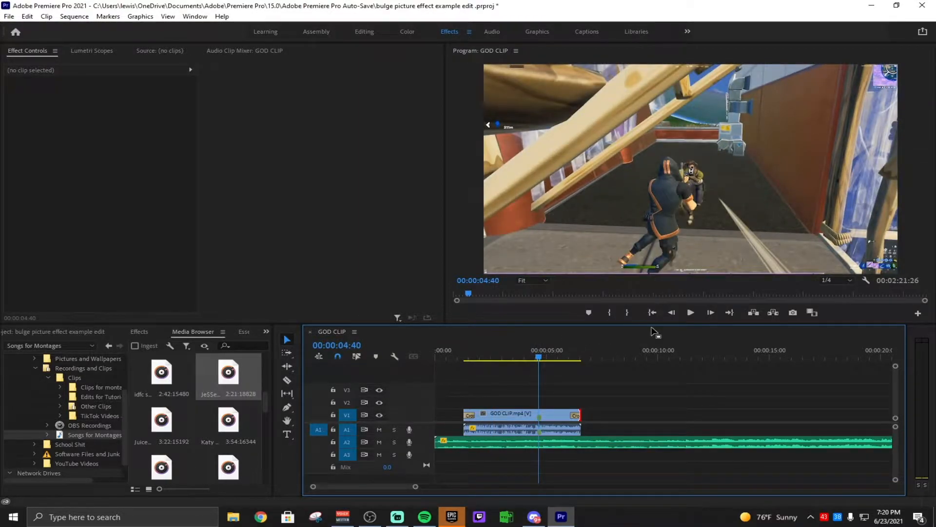
key("backslash")
left_click(614, 356)
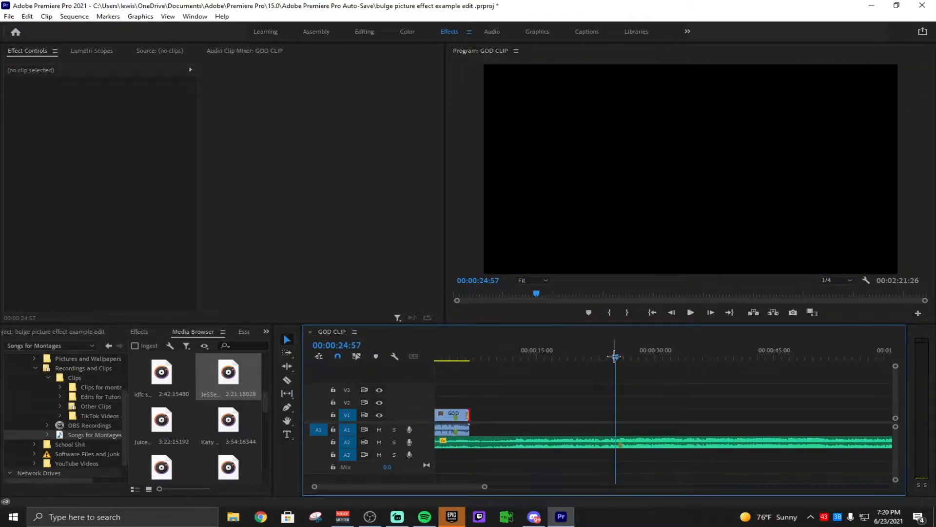
key("space")
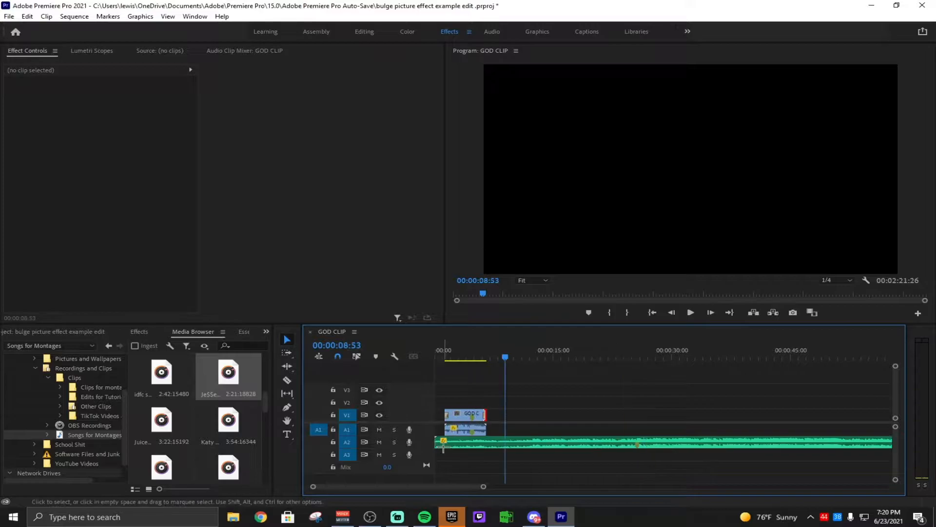
left_click_drag(444, 445, 618, 441)
left_click_drag(682, 442, 525, 440)
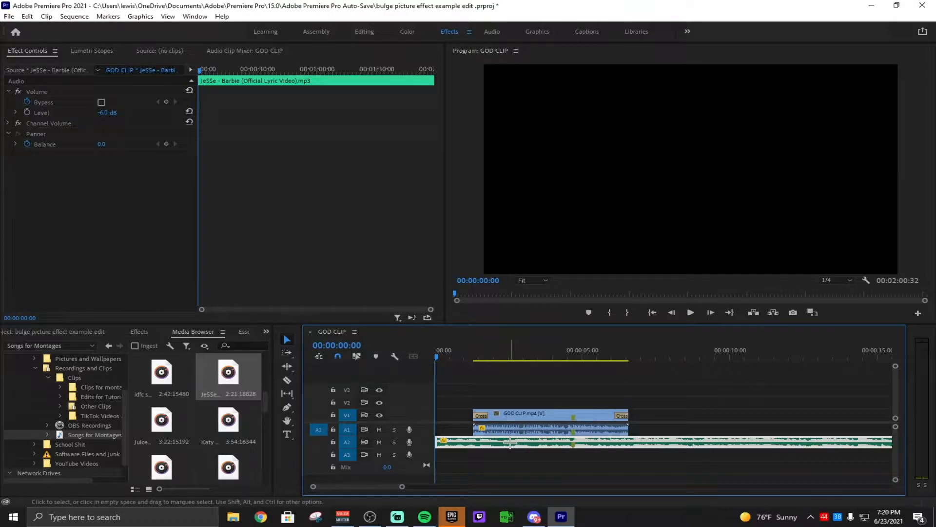
Step: Play back the synced edit and add a Constant Power transition at the start of the song
key("space")
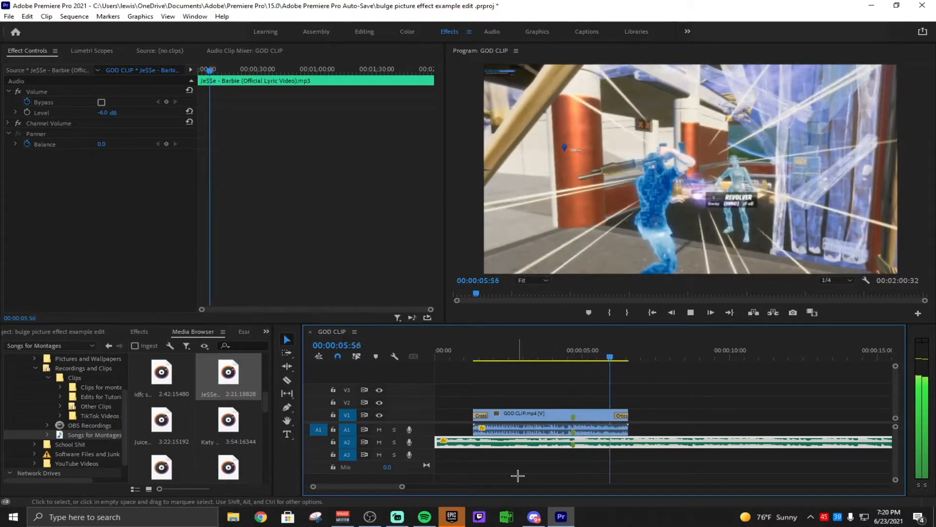
left_click(494, 476)
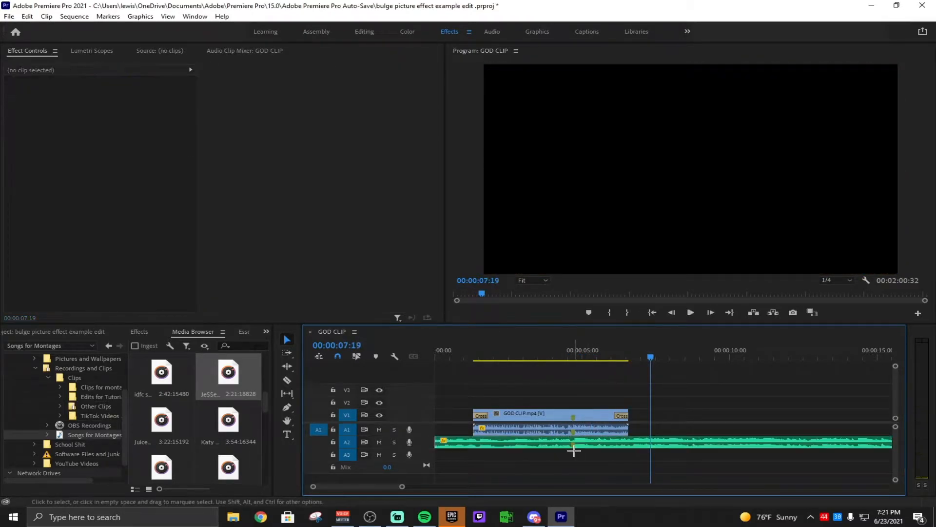
right_click(439, 442)
left_click(469, 424)
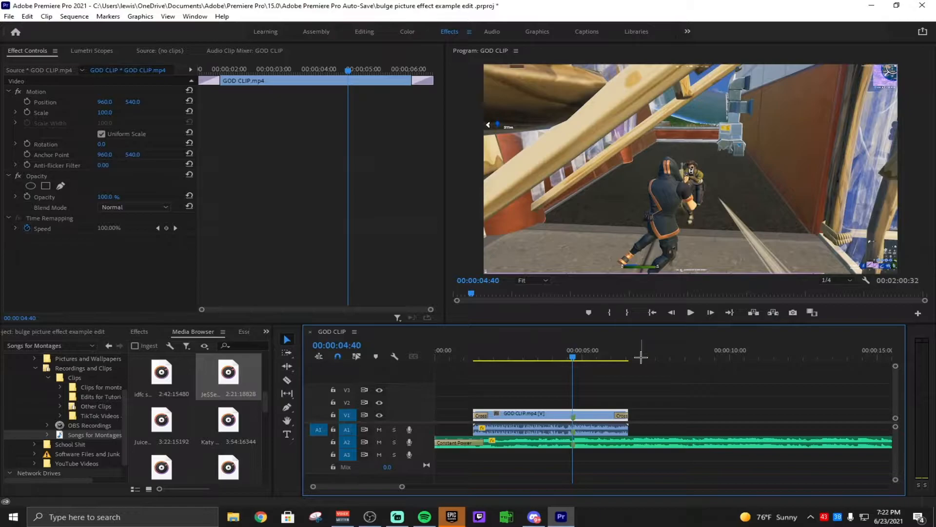
Step: Cut GOD CLIP on V1 about 30 frames before its marker
key("Left")
key("Left")
key("Left")
key("Left")
key("Left")
key("Left")
key("Left")
key("Left")
key("Left")
key("Left")
key("Left")
key("Left")
key("Left")
key("Left")
key("Left")
key("Left")
key("Left")
key("Left")
key("Left")
key("Left")
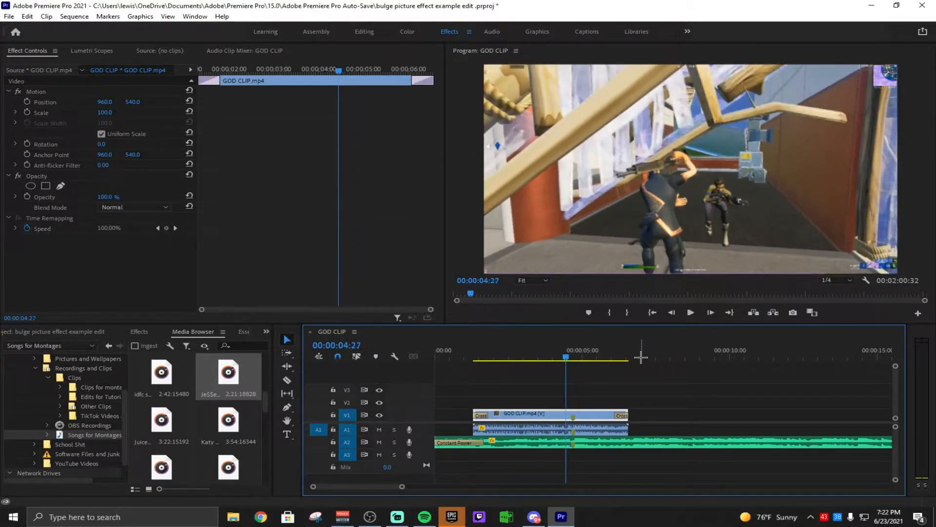
key("Left")
key("Right")
key("Right")
key("Right")
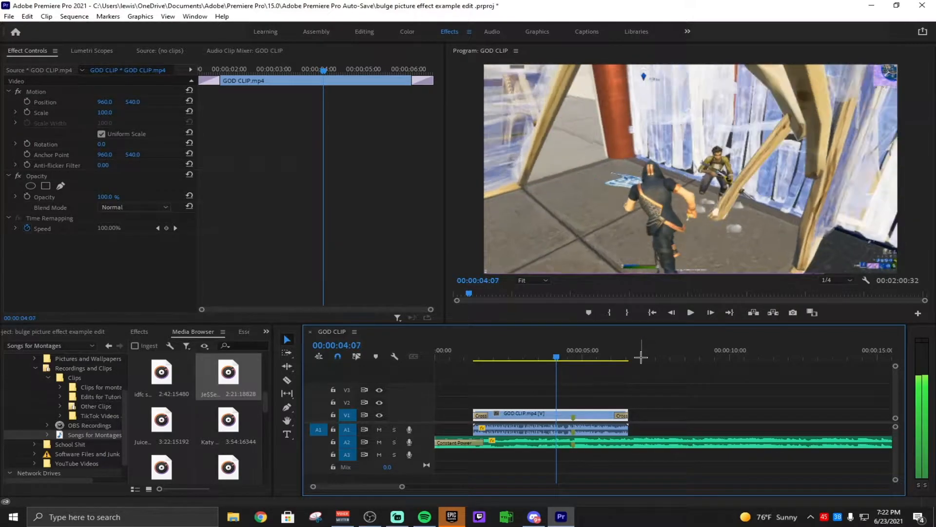
key("Right")
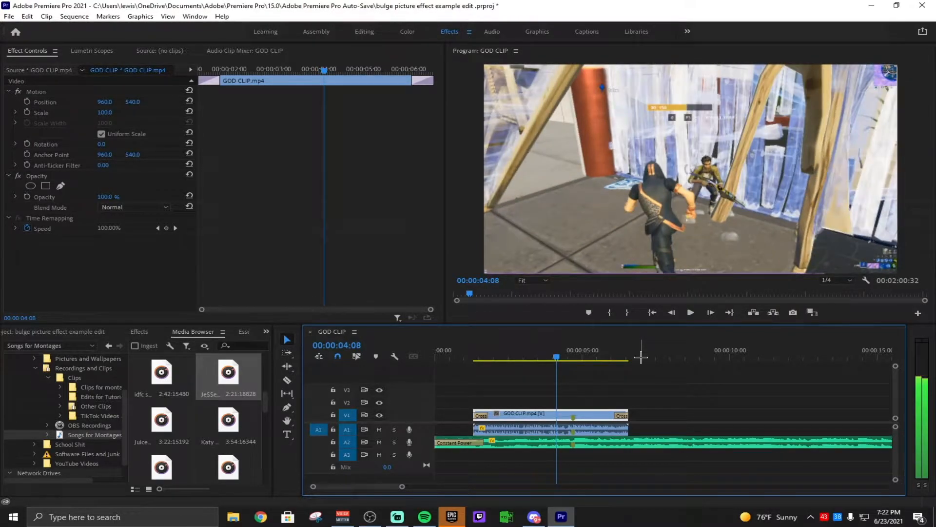
key("Right")
key("Right")
key("Right")
key("Right")
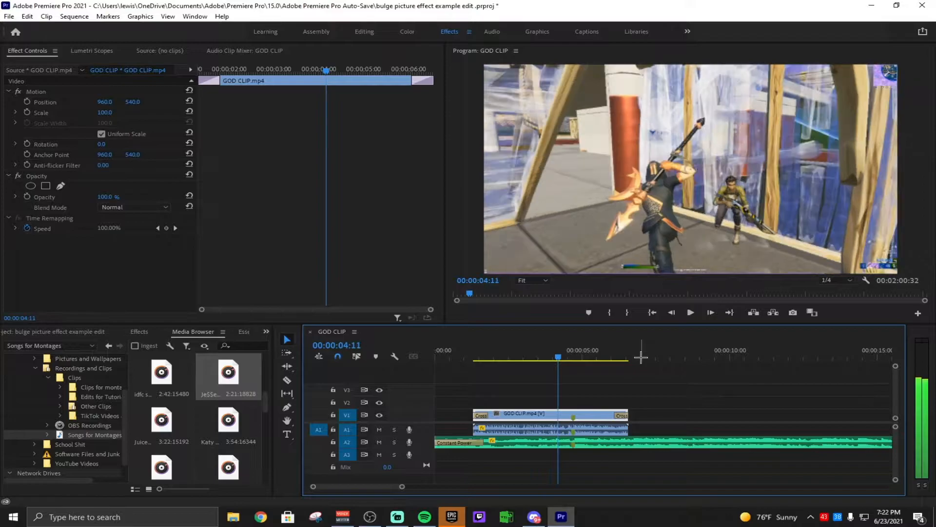
key("Right")
key("Right")
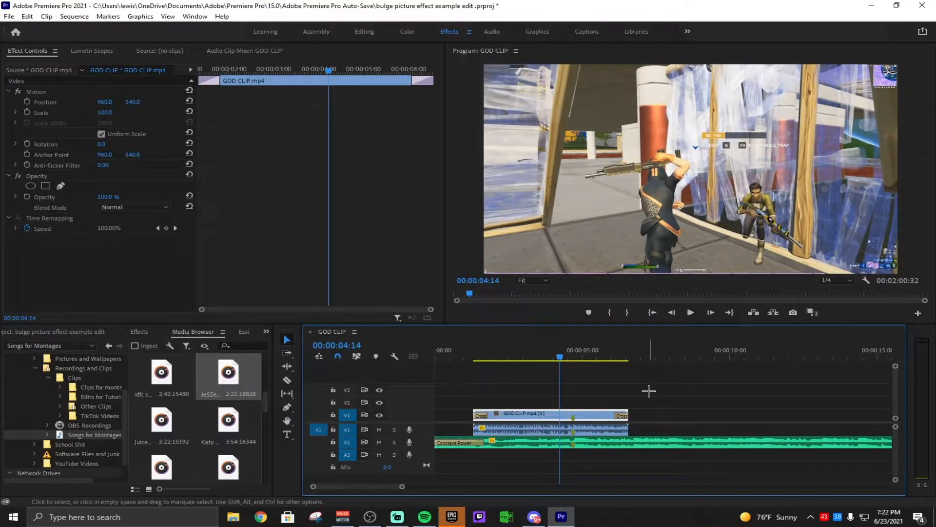
key("Left")
key("Left")
key("Left")
key("Left")
key("Left")
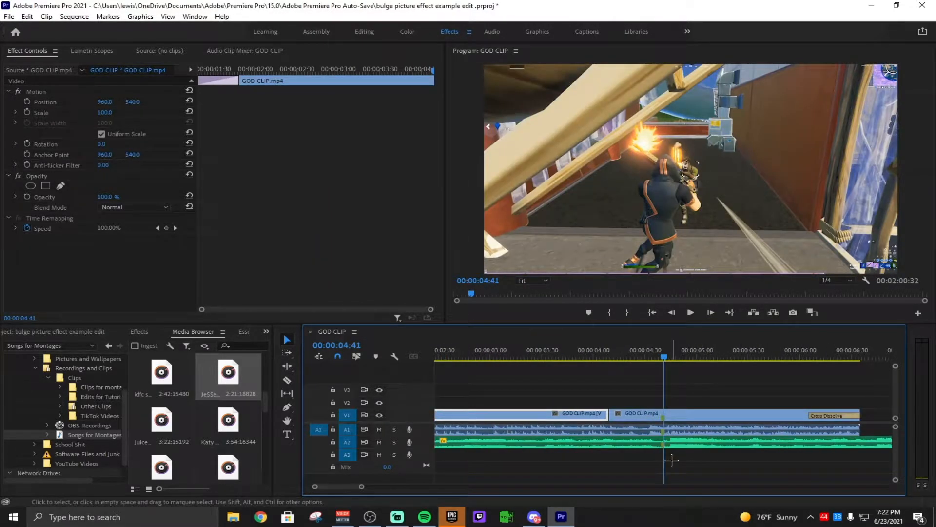
Step: Cut GOD CLIP at the 00:00:04:40 marker and nest the short segment between the two cuts
key("Left")
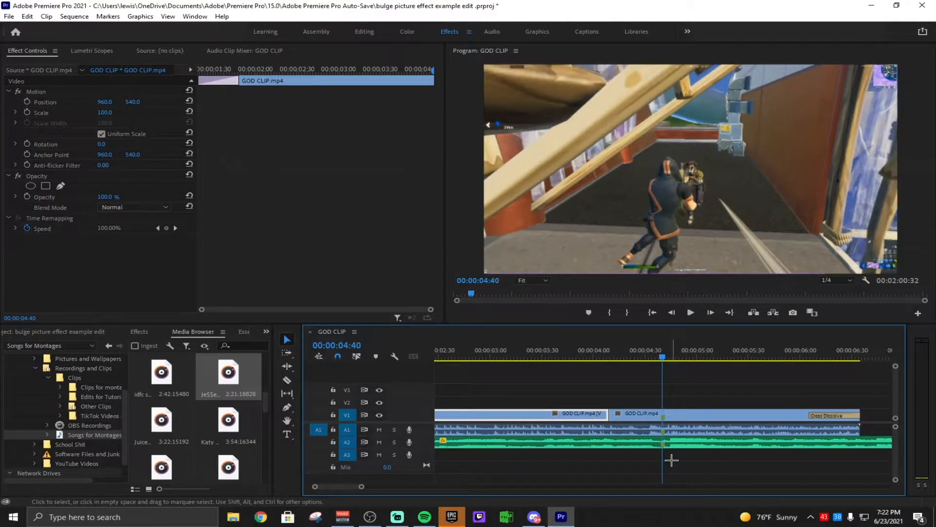
left_click(703, 414)
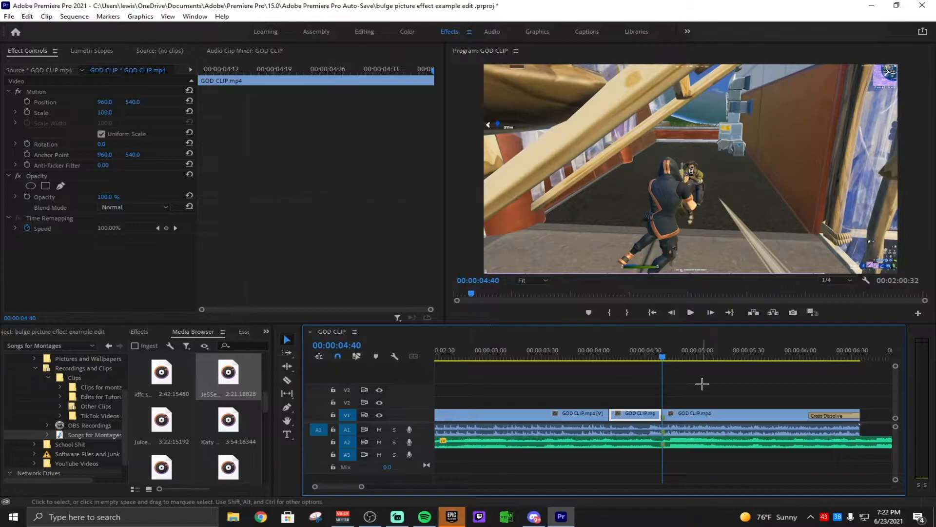
right_click(770, 414)
left_click(795, 255)
left_click(510, 275)
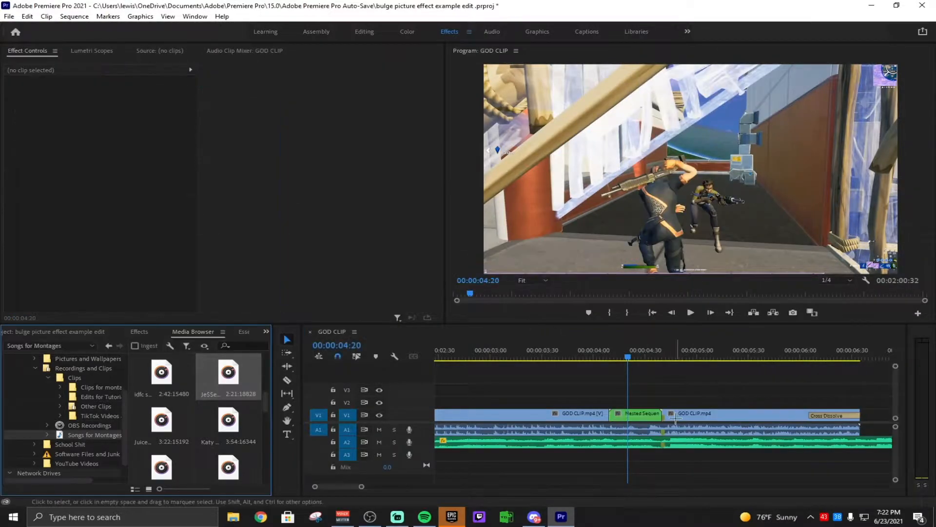
Step: Apply the Twixtor Beat Sync preset to the nested segment before the marker and play it back
left_click(139, 331)
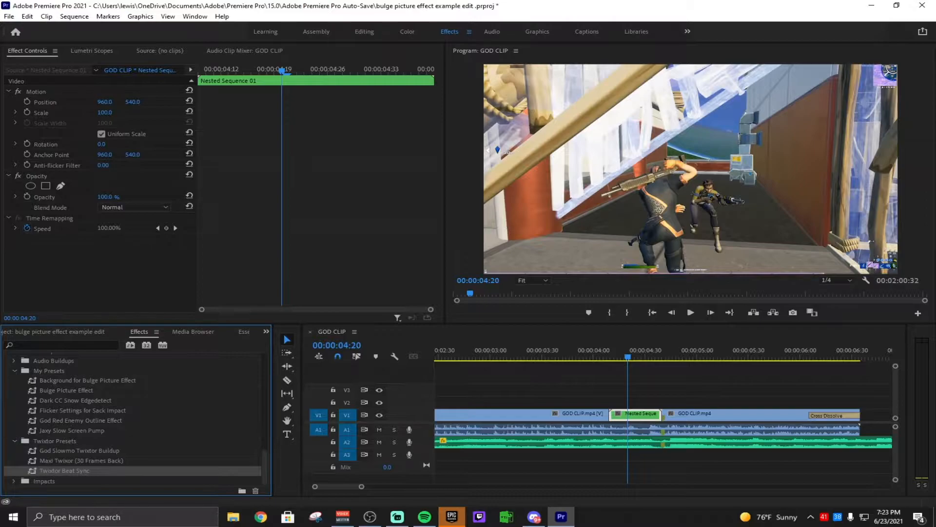
left_click_drag(100, 471, 633, 419)
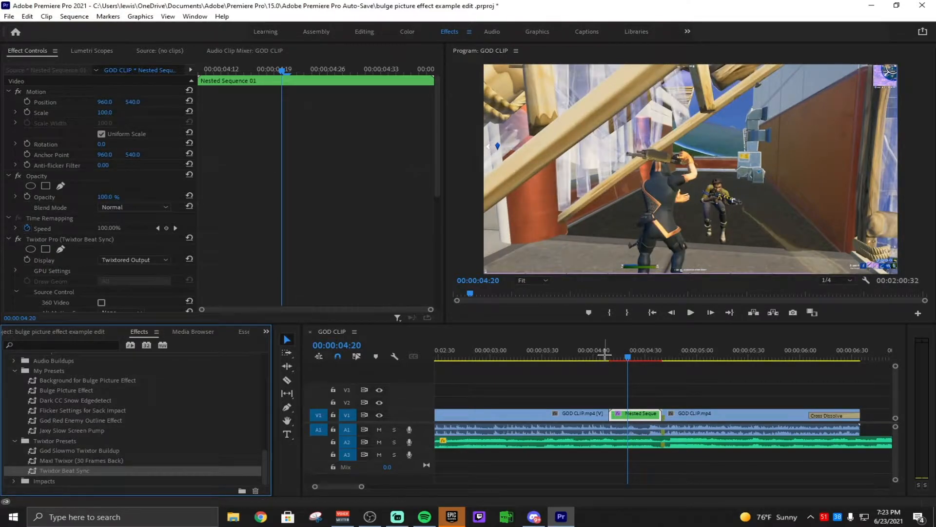
left_click(600, 378)
key("space")
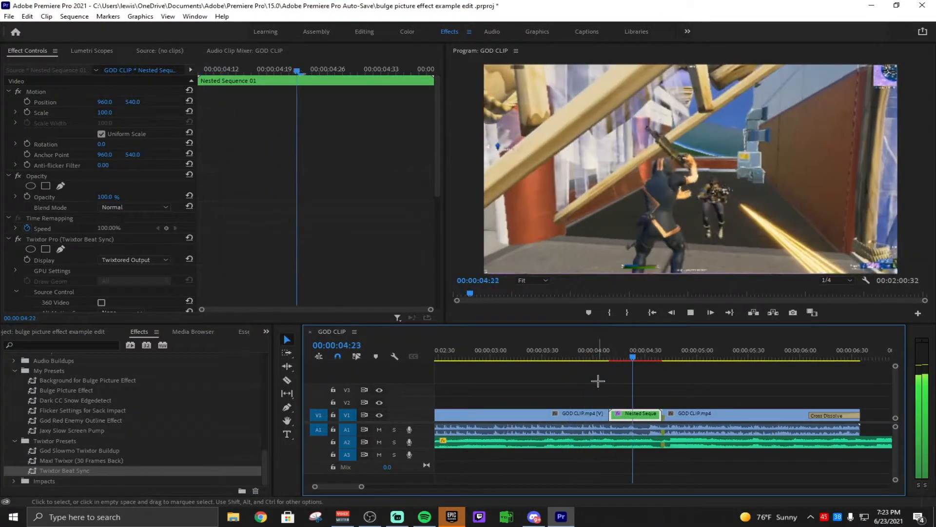
key("space")
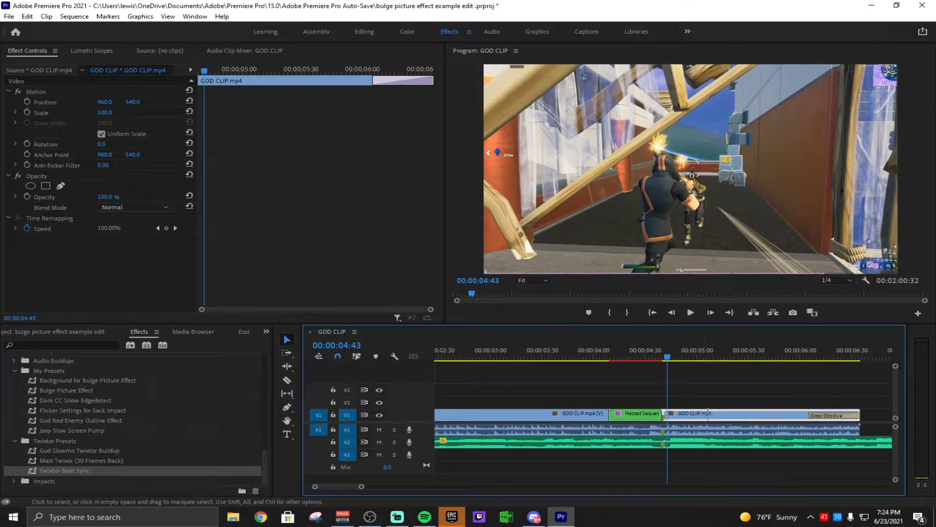
Step: Nest the GOD CLIP segment after the marker and apply the Twixtor Pro effect to it
right_click(710, 415)
left_click(762, 257)
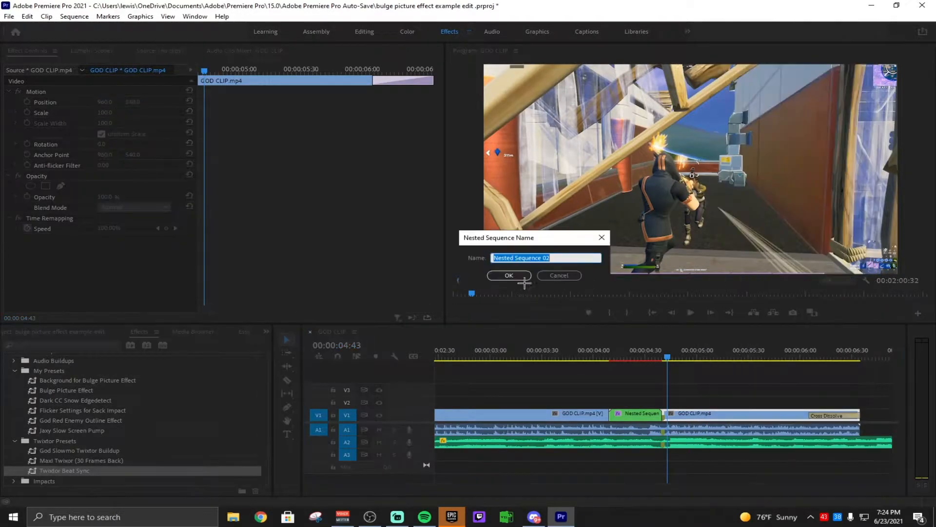
left_click(522, 278)
left_click(95, 343)
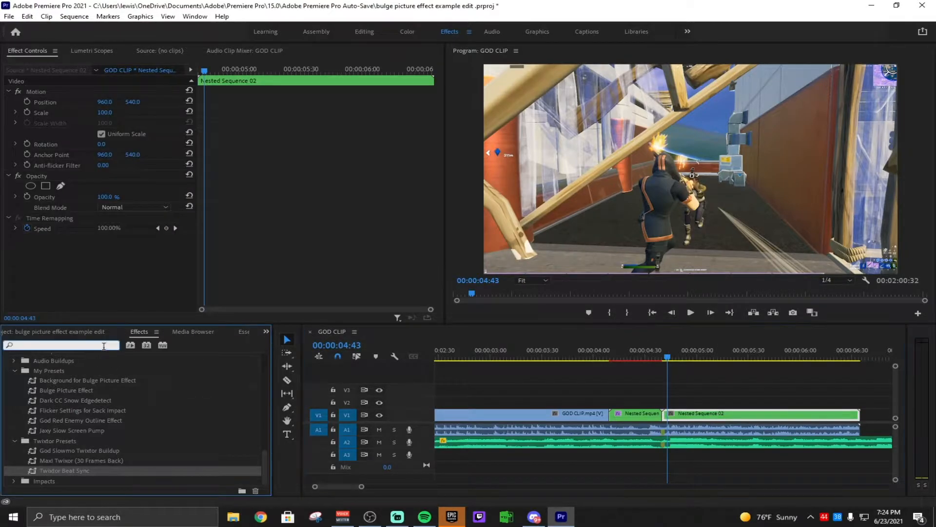
type("twixtor pro")
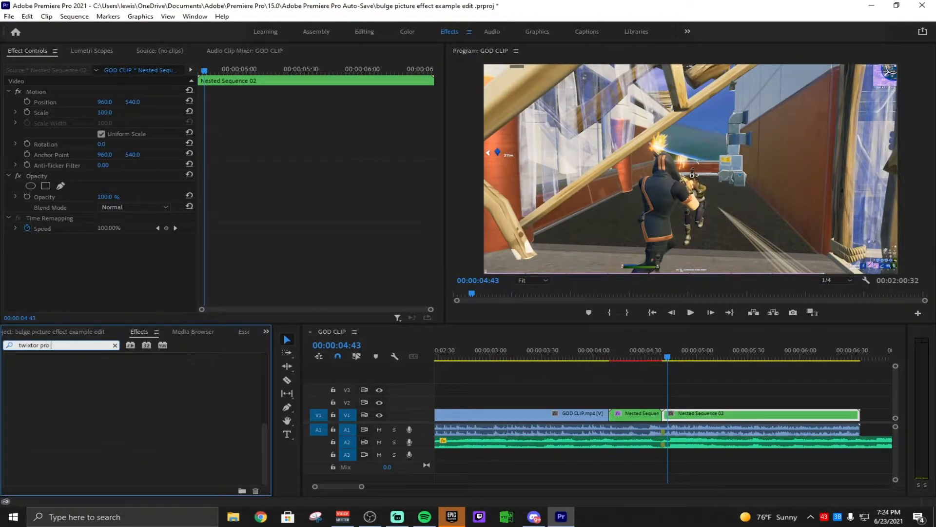
left_click_drag(55, 400, 691, 415)
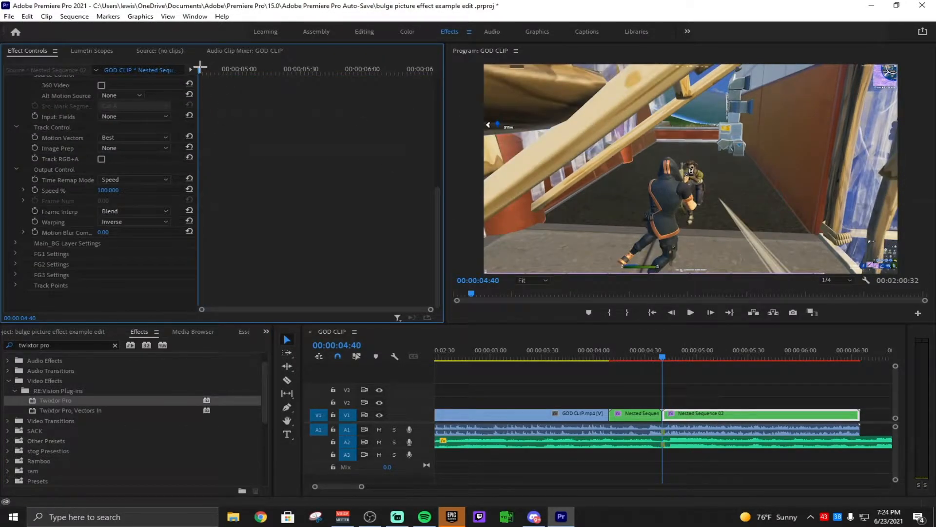
Step: Keyframe Twixtor Pro's Speed % on the second nested segment at 100 at 00:00:04:40 and 450 at 00:00:04:43
left_click(34, 190)
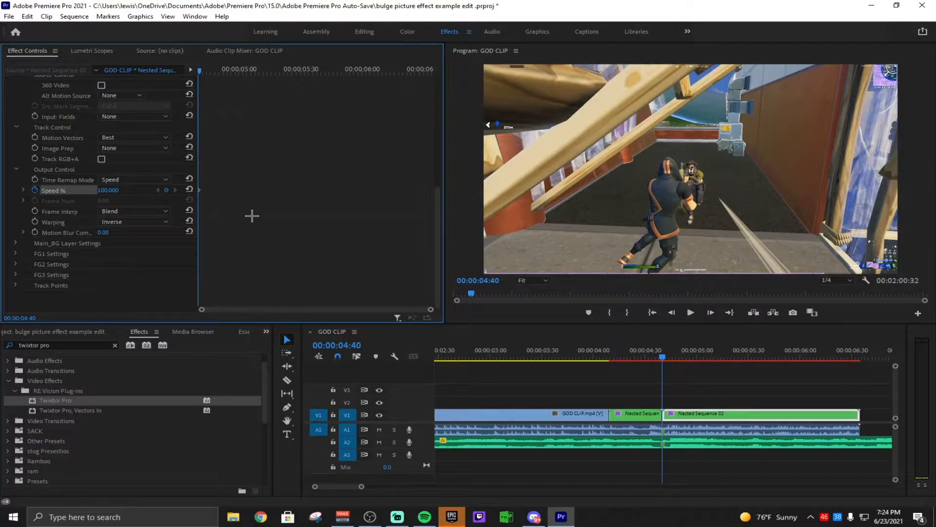
key("Right")
key("Right")
key("Right")
left_click(117, 190)
type("450")
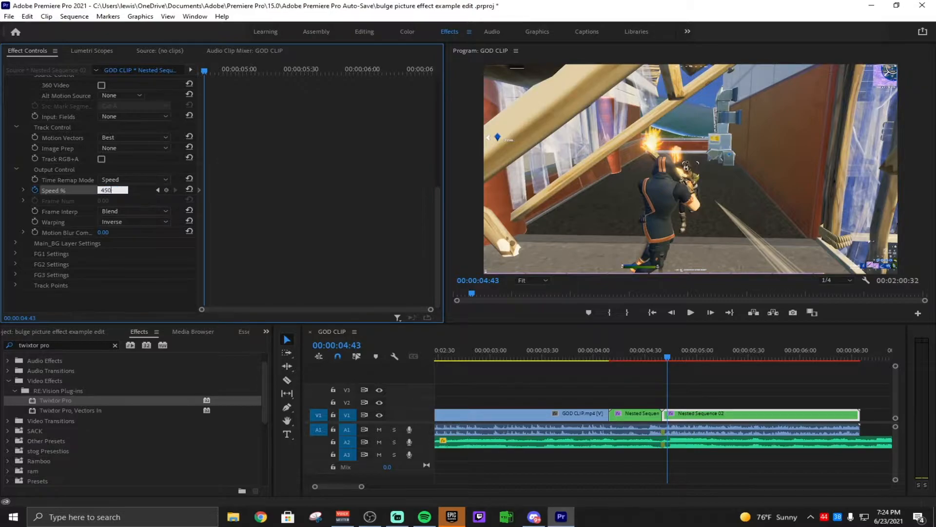
key("Return")
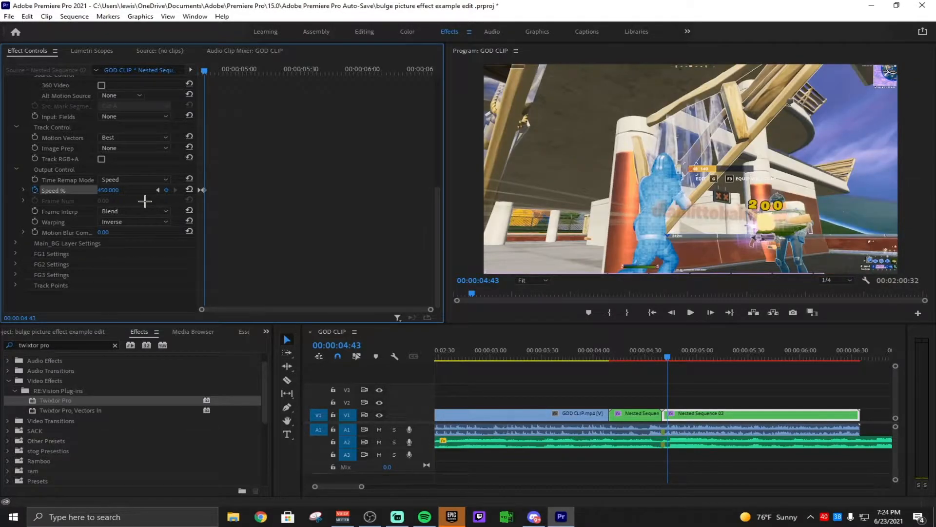
Step: Add a Speed % keyframe of 30 at 00:00:04:46 on the second nested segment
key("Right")
key("Right")
key("Right")
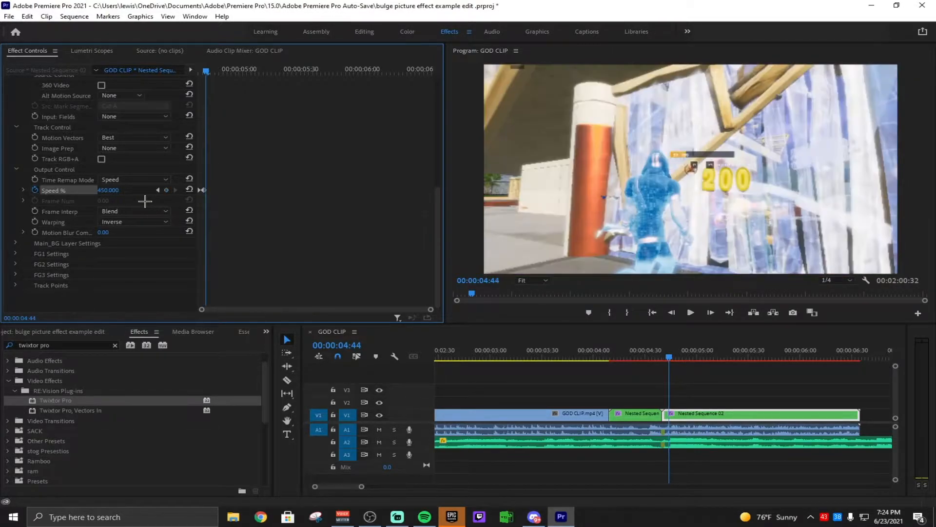
key("Right")
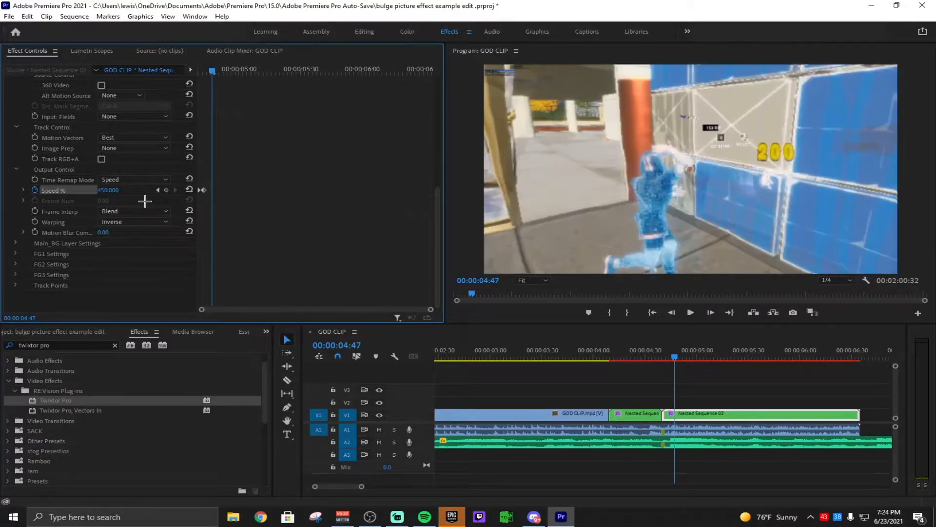
key("Left")
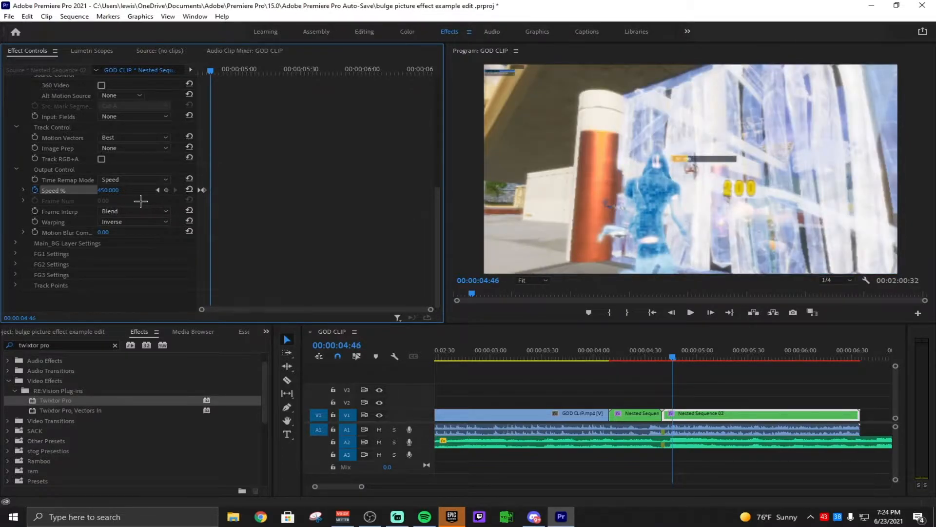
left_click(110, 190)
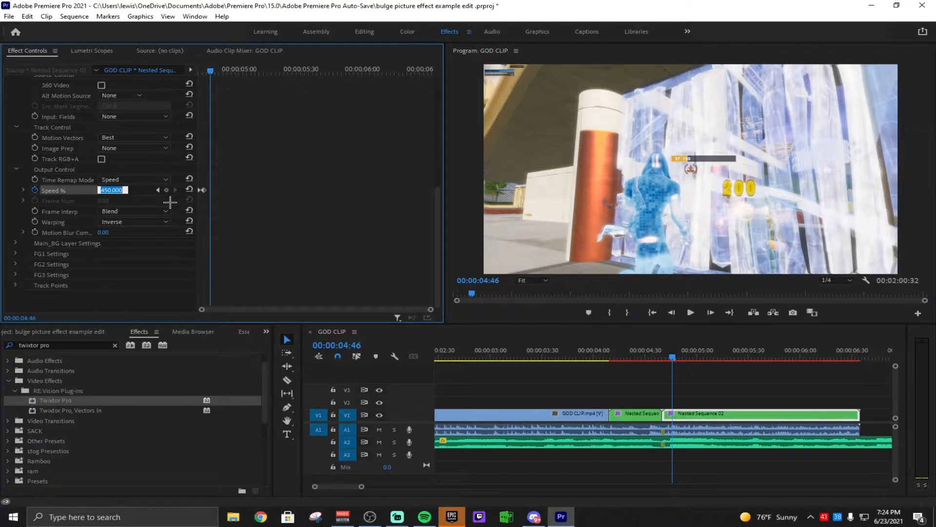
type("3:5")
type("0")
key("Return")
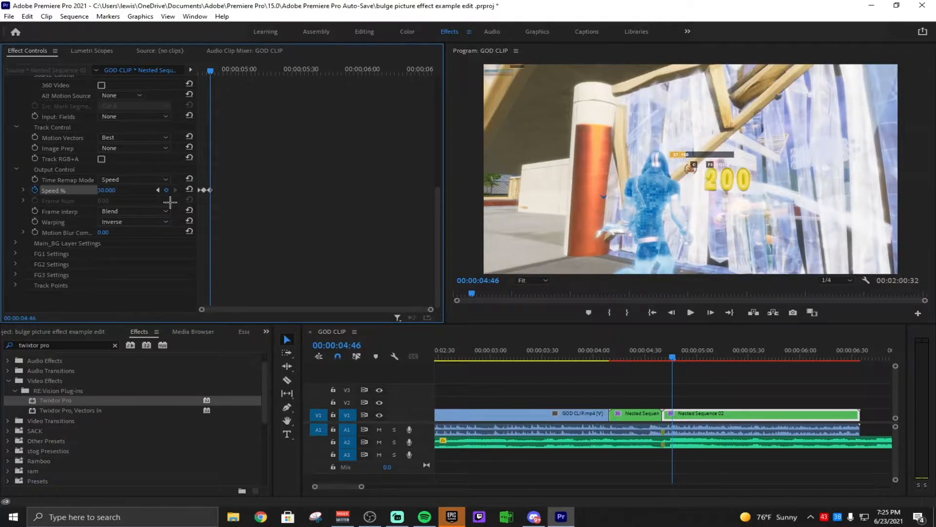
Step: Play back the retimed section from 00:00:03:44 and select the first nested segment
left_click(522, 357)
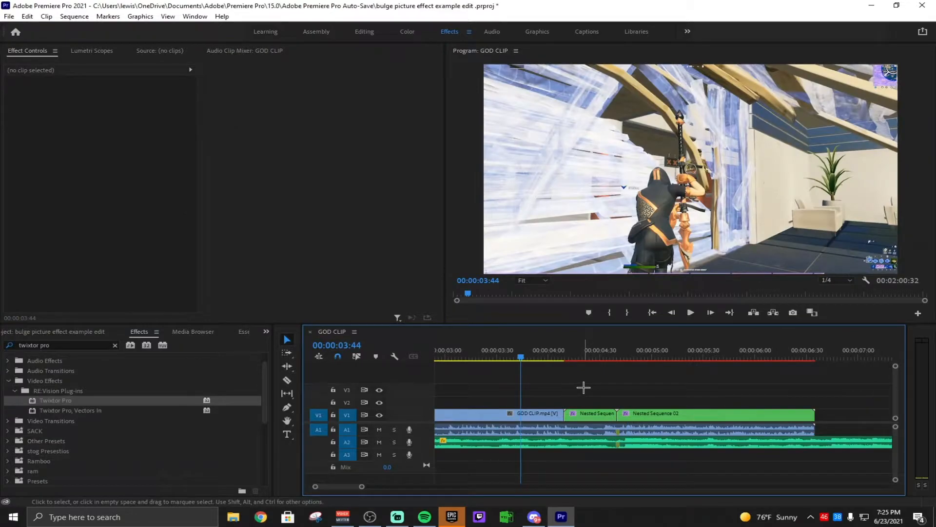
key("space")
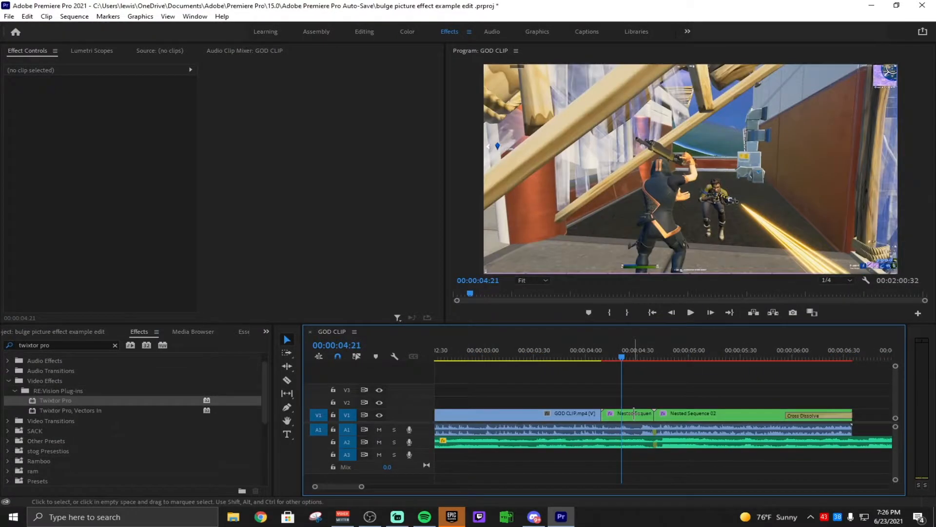
left_click(634, 413)
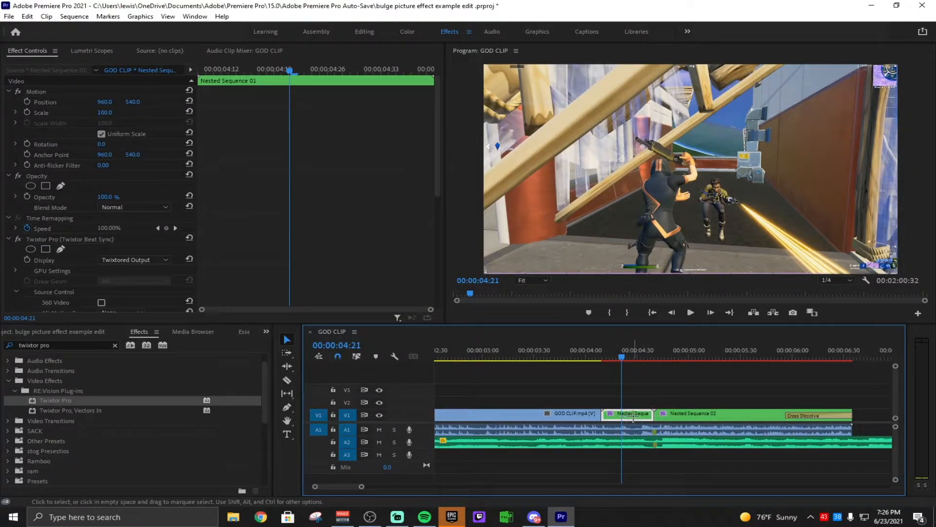
Step: Duplicate the first nested segment onto track V2, directly above the original
left_click_drag(635, 414, 634, 401)
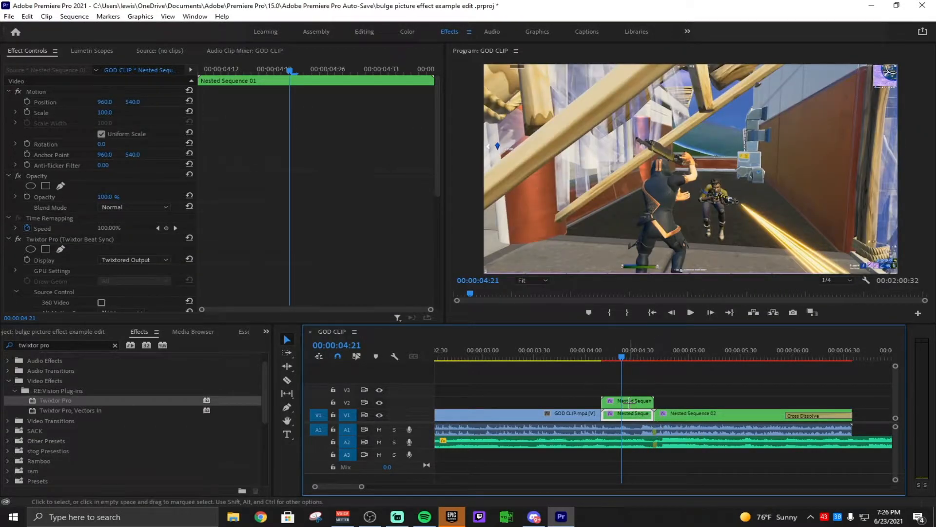
left_click(593, 357)
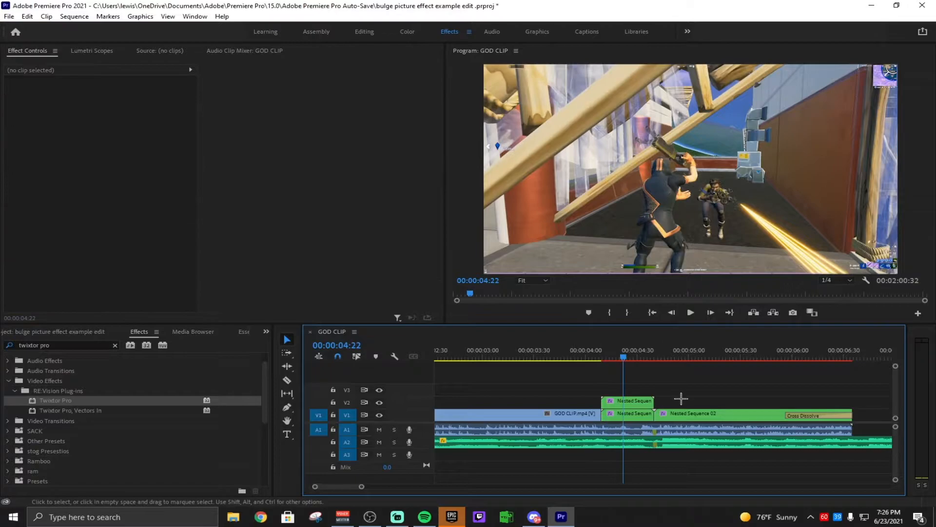
left_click(637, 417)
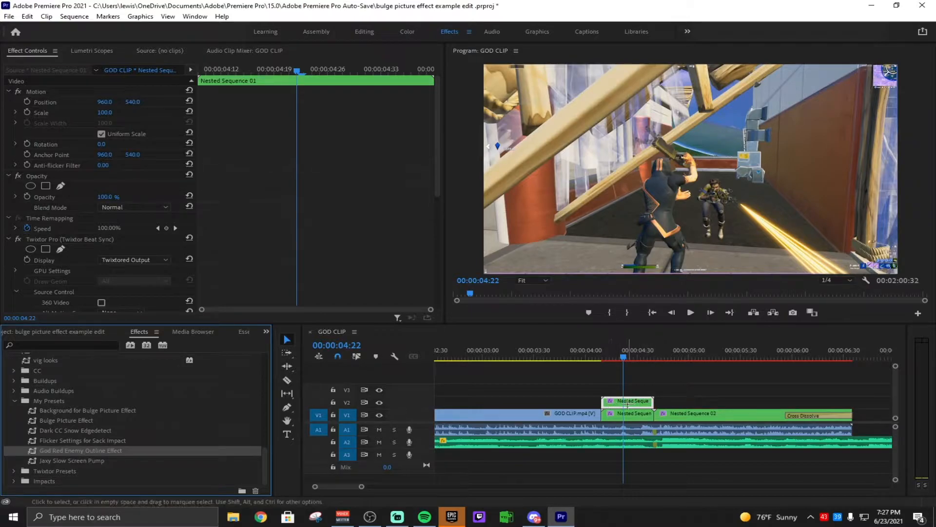
Step: Apply the Bulge Picture Effect preset to the V2 copy of the nested segment and play back the section
left_click(635, 413)
left_click(633, 400)
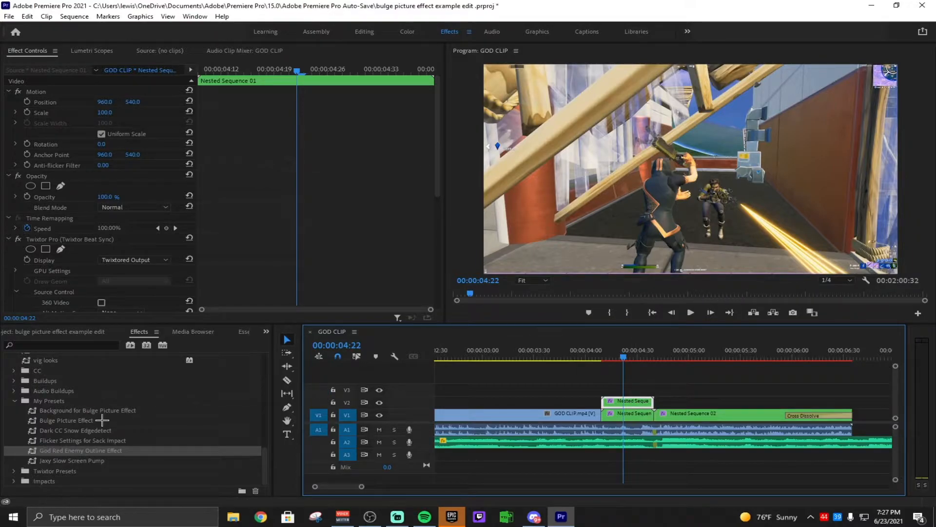
left_click_drag(101, 421, 624, 404)
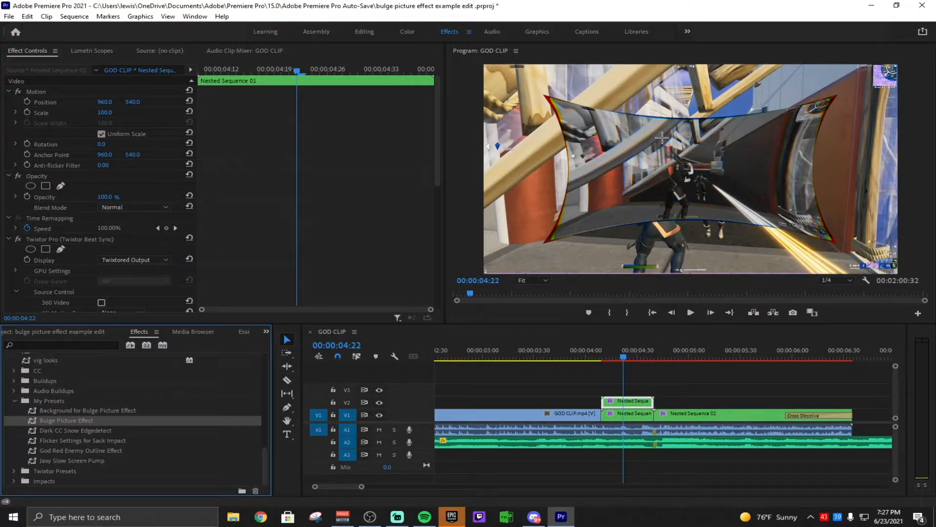
left_click(587, 354)
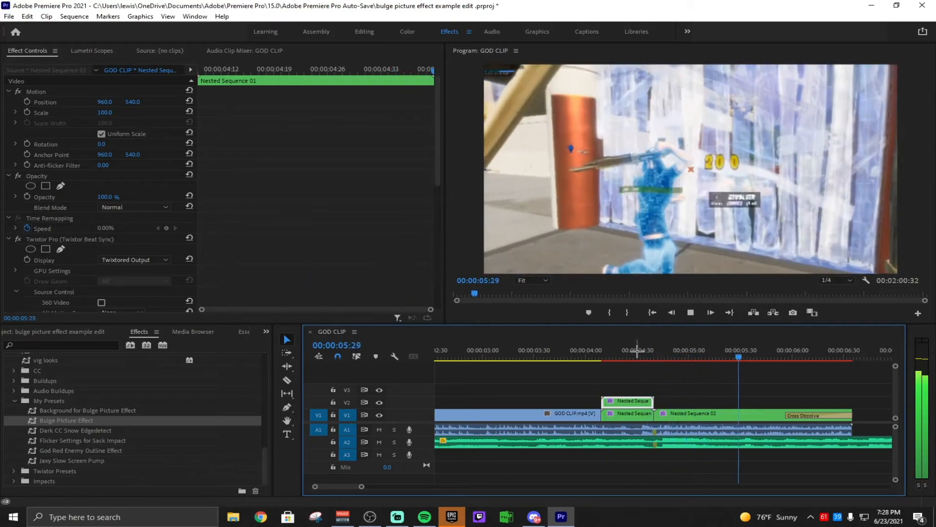
left_click(621, 362)
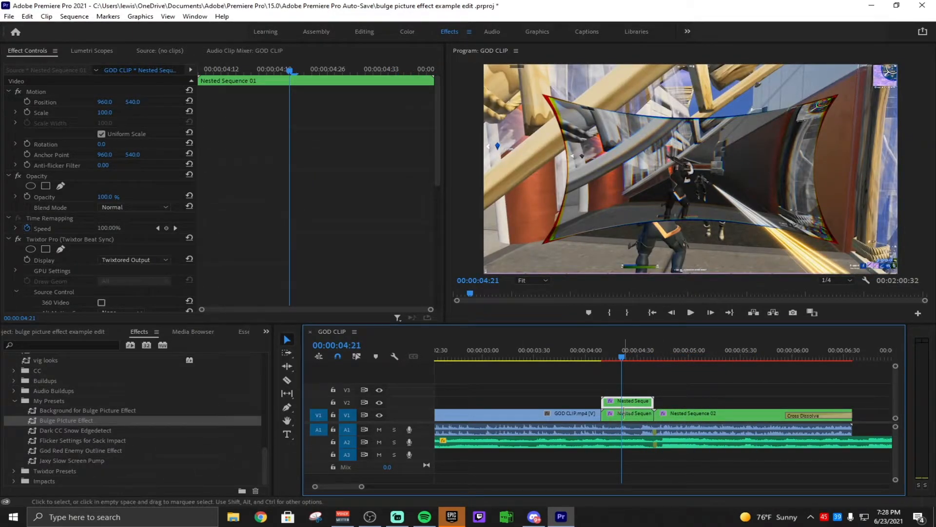
Step: Apply the Background for Bulge Picture Effect preset to the first nested segment on V1 and preview it
left_click(623, 414)
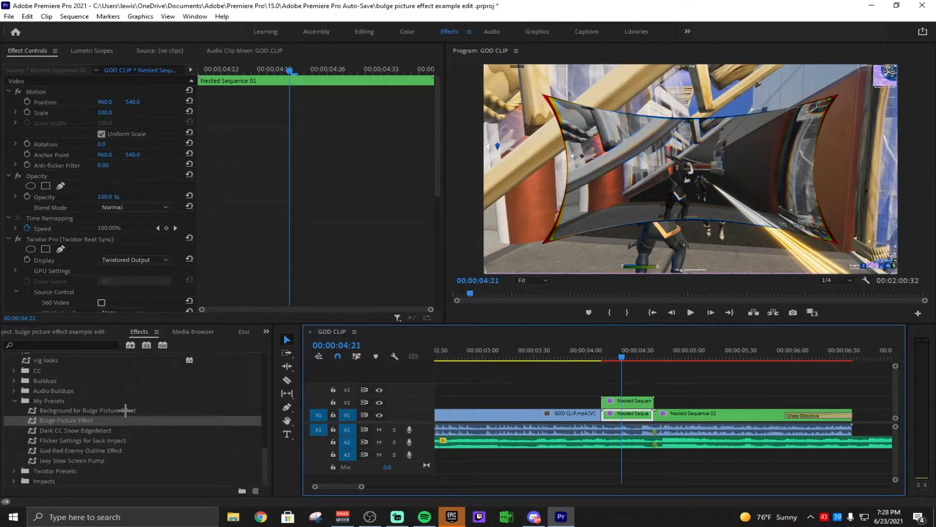
left_click(126, 411)
left_click_drag(145, 410, 625, 416)
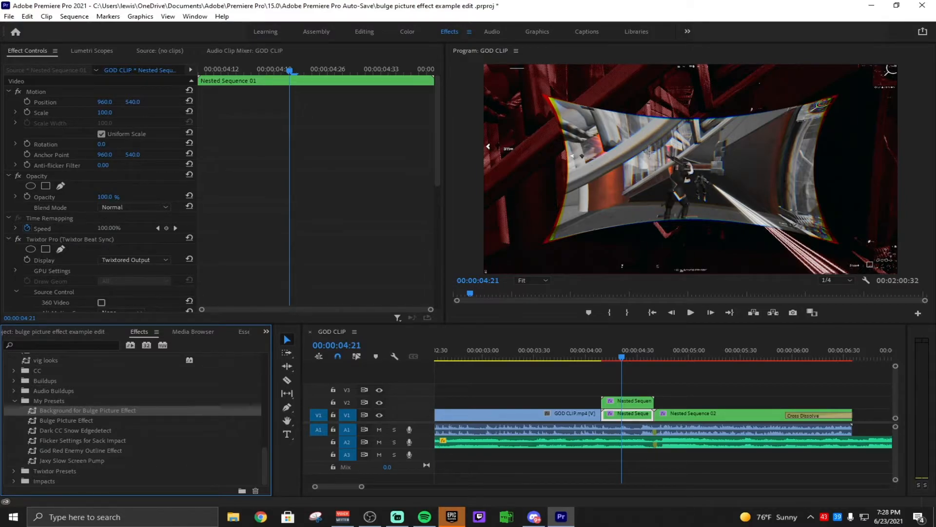
left_click(582, 359)
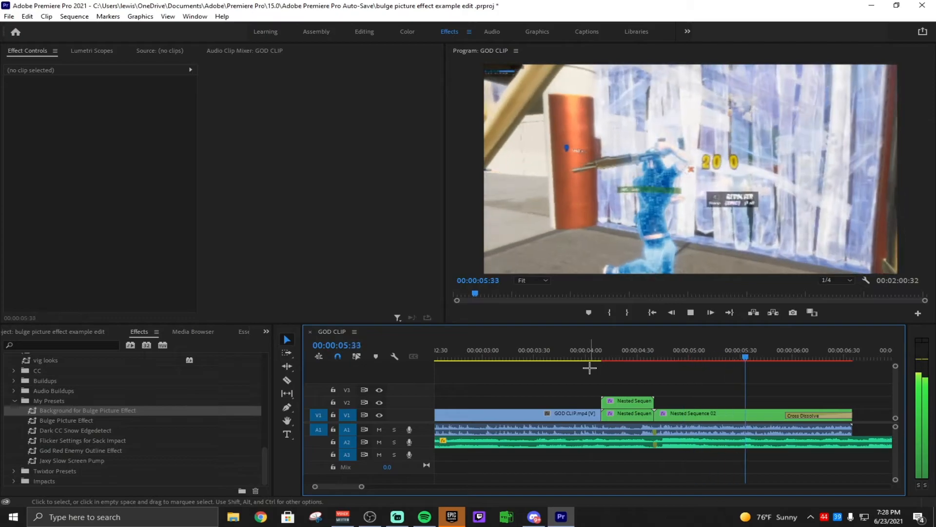
scroll(589, 368, "down", 1)
left_click(578, 359)
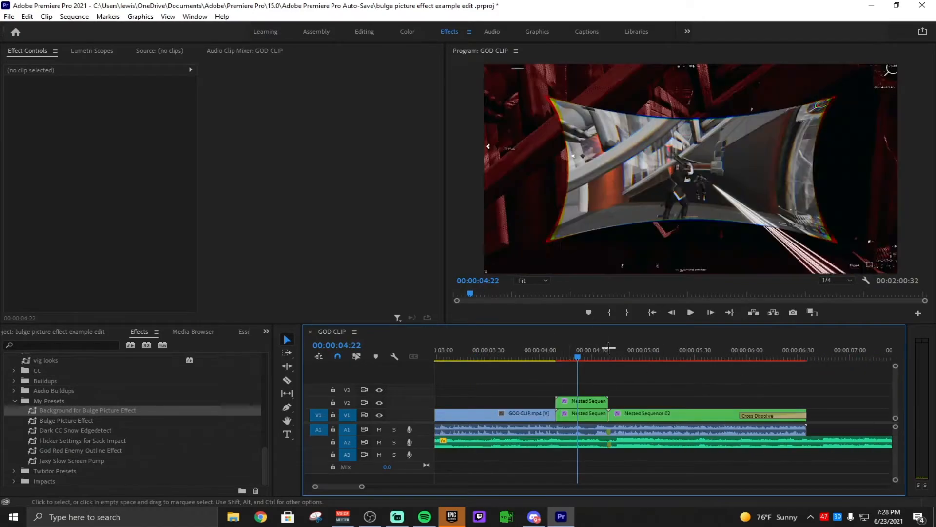
Step: Apply the red Effect impact preset to the second nested segment on V1
scroll(698, 388, "down", 1)
left_click(581, 359)
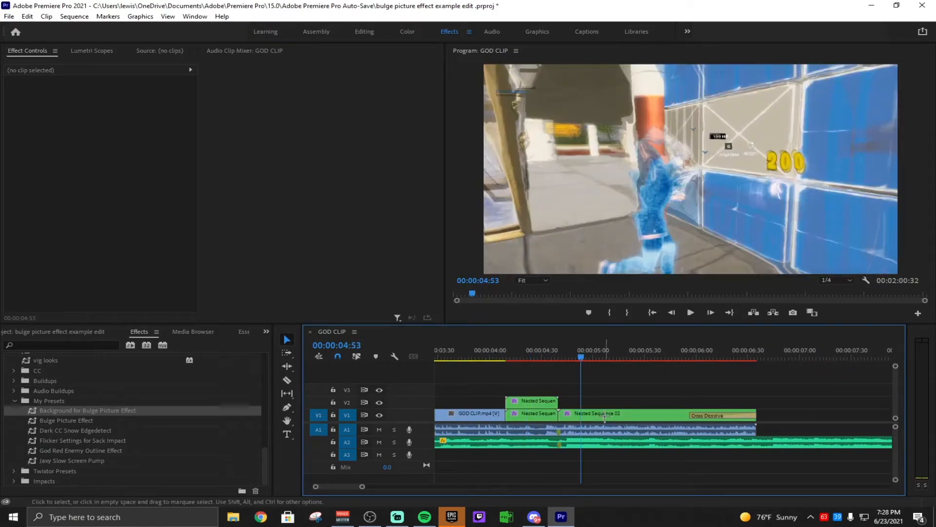
left_click(605, 415)
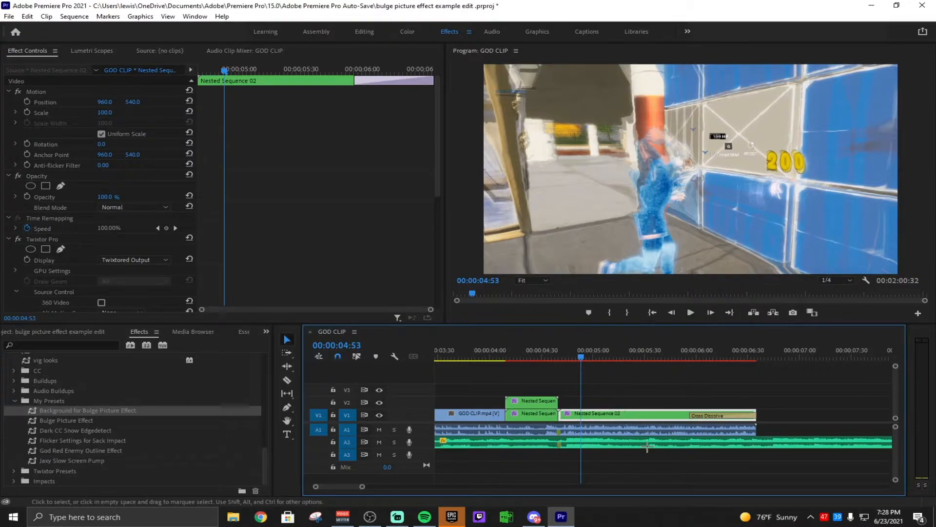
scroll(629, 428, "up", 1)
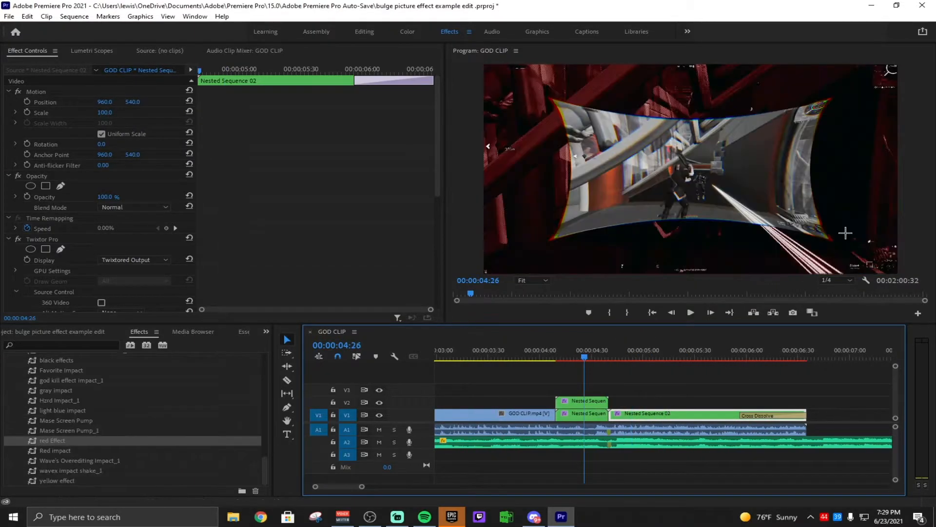
left_click(622, 356)
left_click_drag(88, 442, 645, 415)
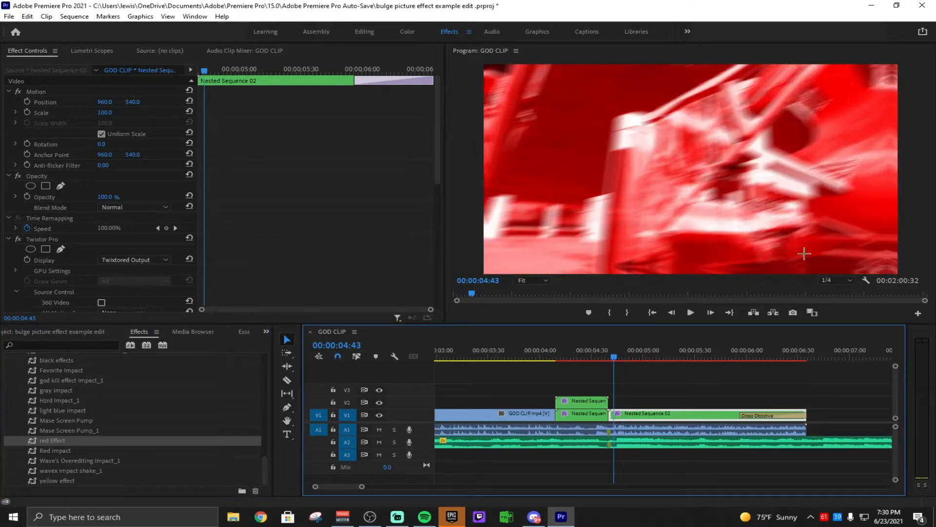
Step: Set Color1 of the S_TriTone effect on the second nested segment to dark red 770000 and play back the result
left_click_drag(437, 138, 439, 249)
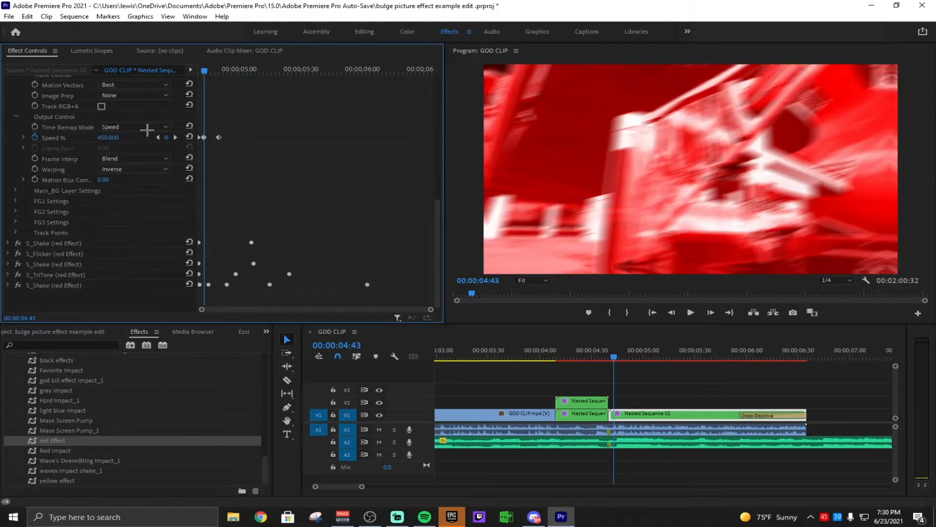
left_click(8, 274)
scroll(305, 229, "down", 3)
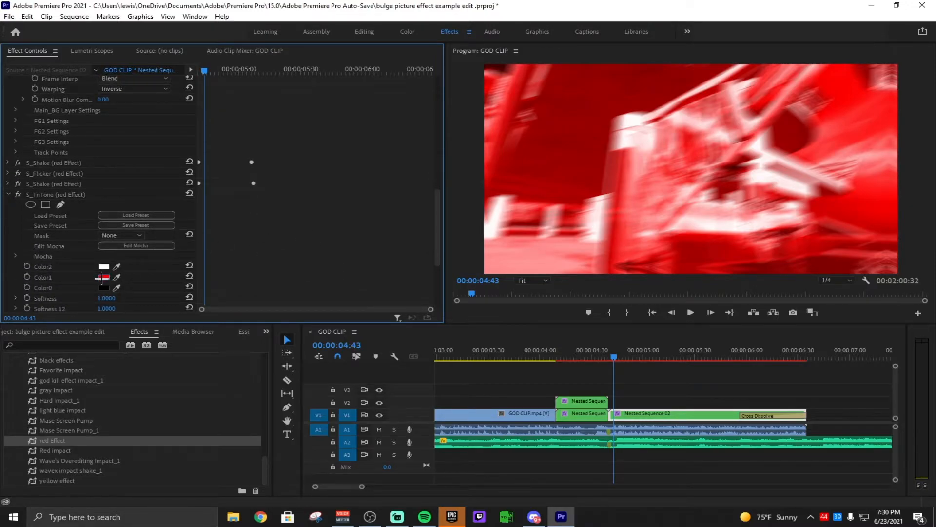
left_click(102, 278)
mouse_move(529, 268)
left_mouse_down()
mouse_move(540, 244)
mouse_move(547, 261)
left_mouse_up()
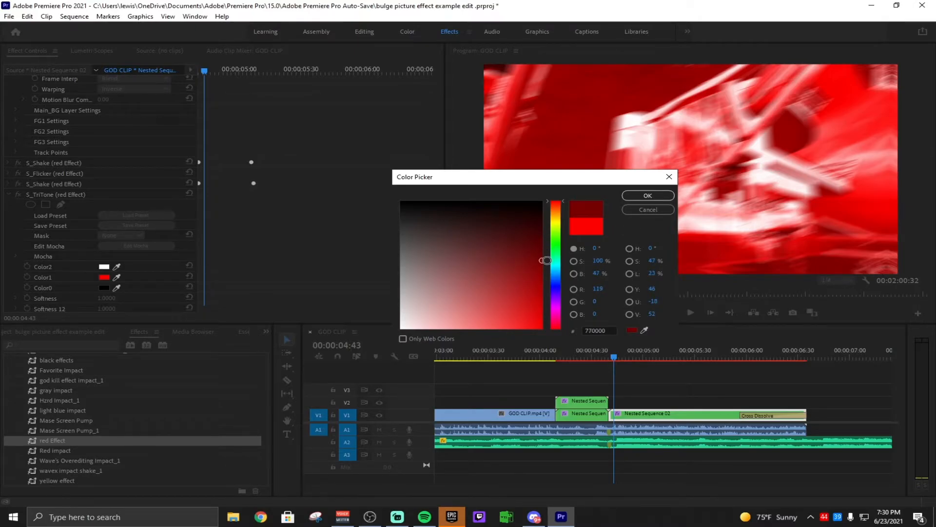
left_click(640, 197)
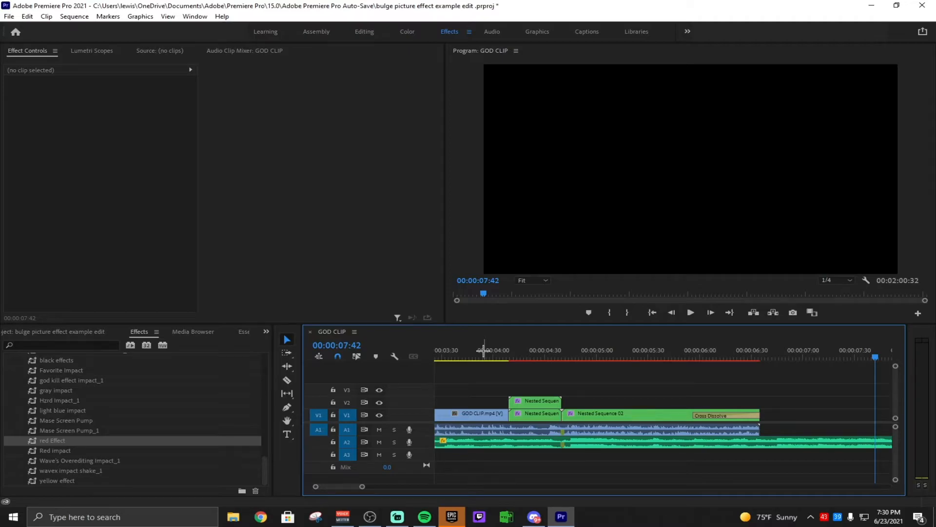
left_click(484, 350)
key("space")
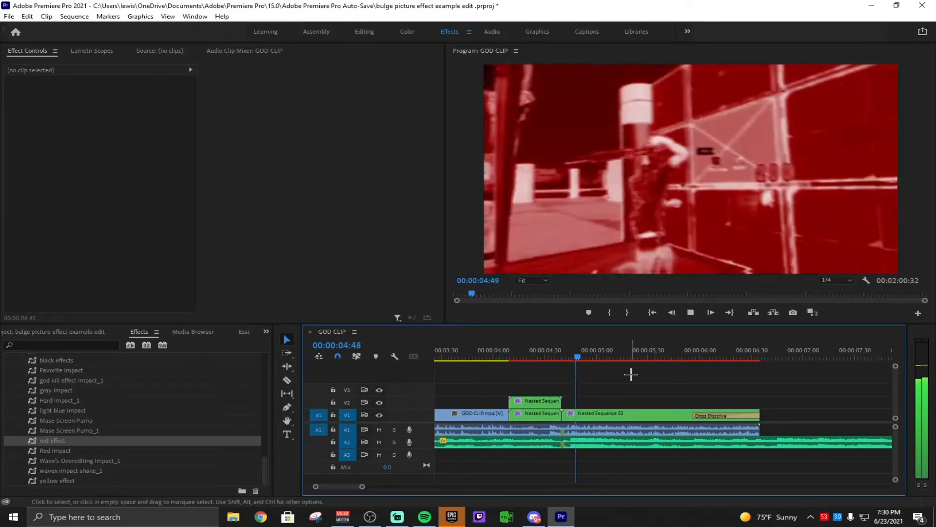
key("space")
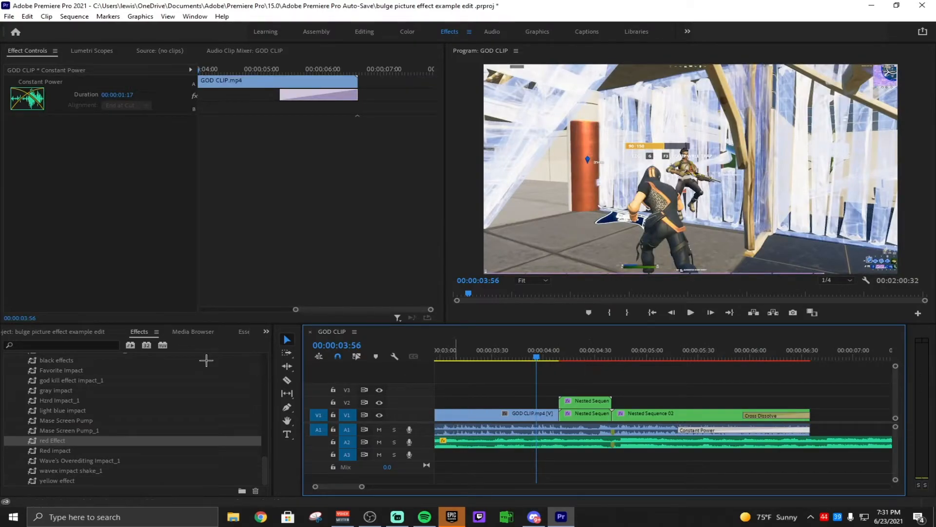
Step: Place the low woosh.wav sound on track A3 so that it spans the cut between the two nested segments
left_click(179, 332)
left_click(610, 478)
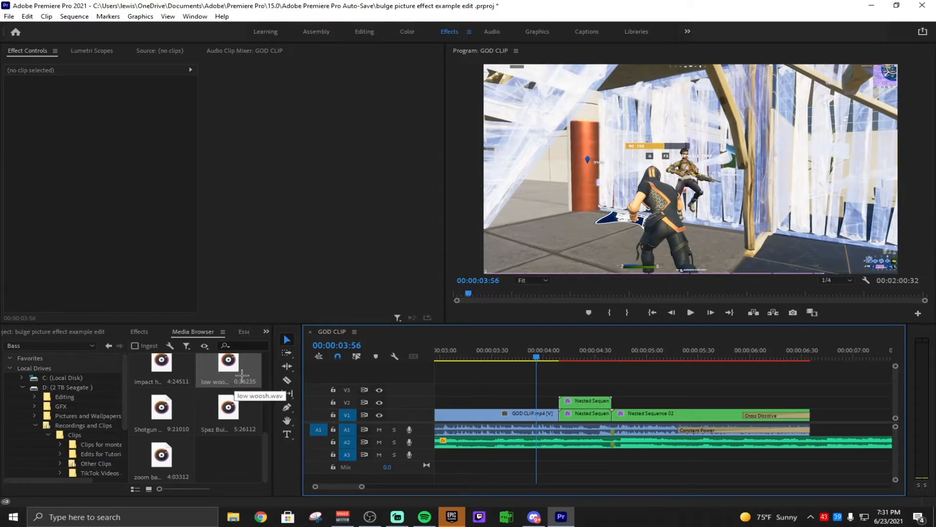
left_click_drag(247, 369, 593, 456)
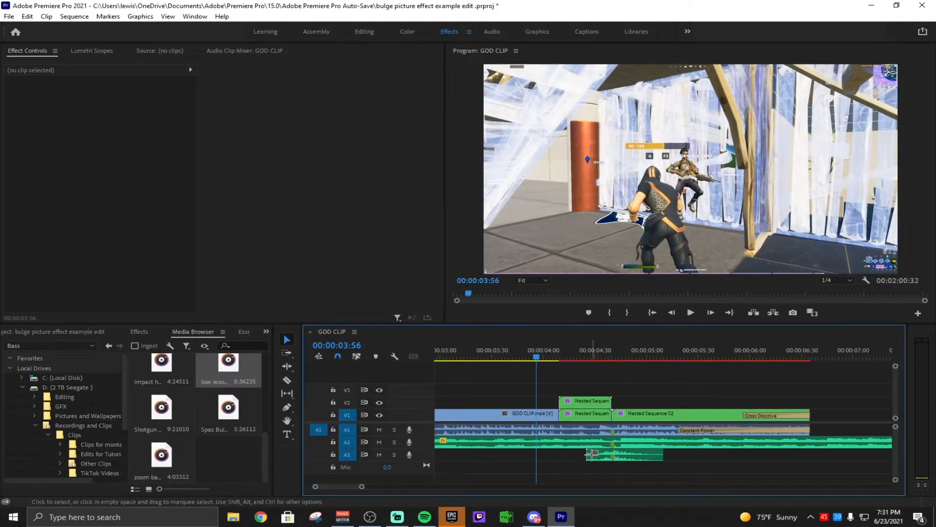
left_click(623, 457)
left_click(570, 457)
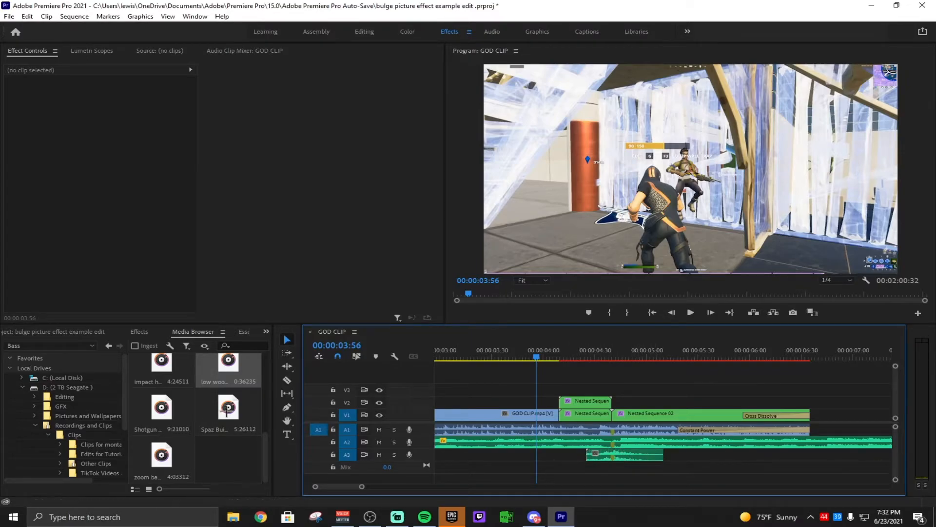
Step: Place the Godly Spaz.mp3 sound on track A4, starting at 00:00:04:19 just before the woosh, and play back the section
scroll(189, 439, "up", 2)
left_click(162, 410)
left_click_drag(177, 414, 645, 463)
left_click(618, 454)
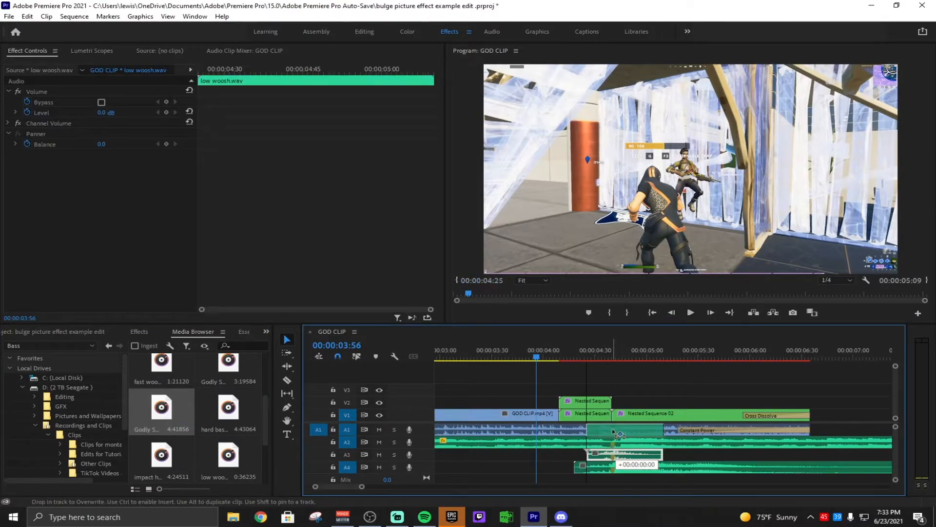
left_click(525, 354)
left_click(604, 373)
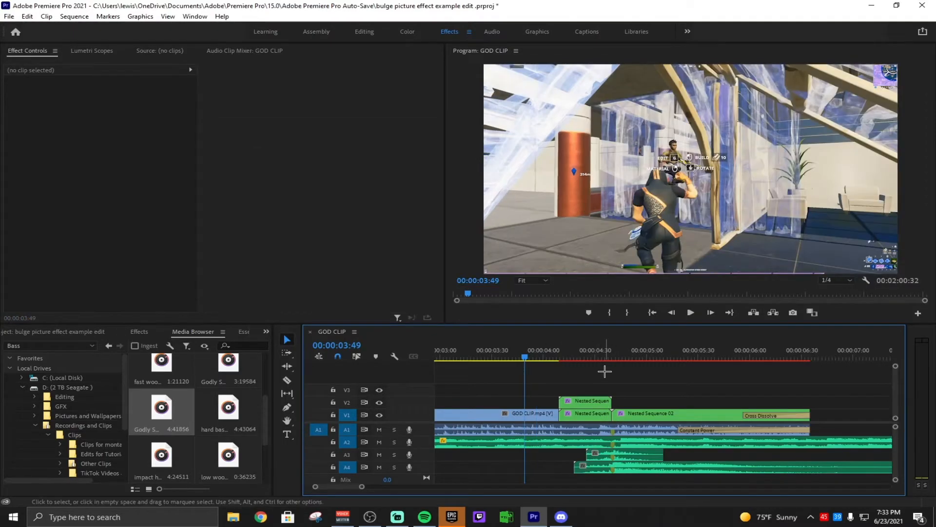
left_click(576, 352)
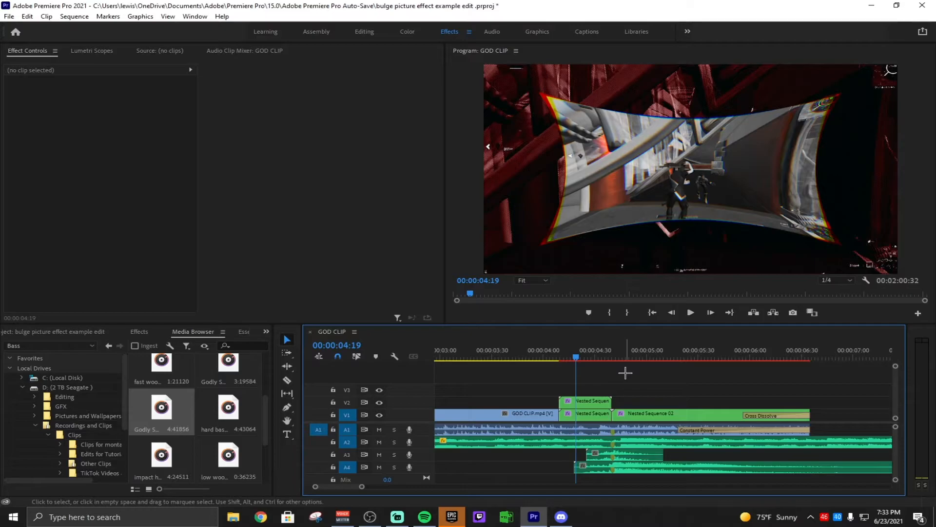
key("space")
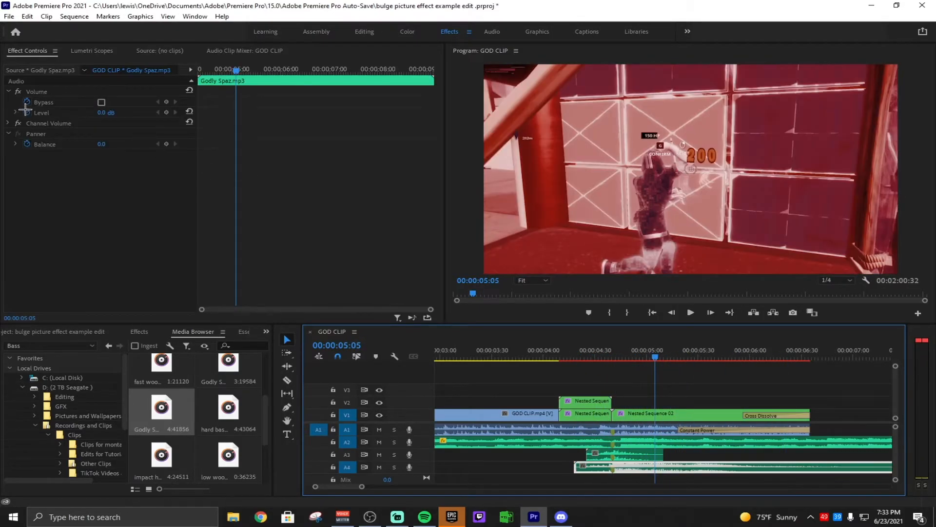
Step: Turn off keyframing for the Godly Spaz.mp3 volume Level, set it to -7 dB and listen to the result
left_click(28, 111)
left_click(104, 112)
type("-")
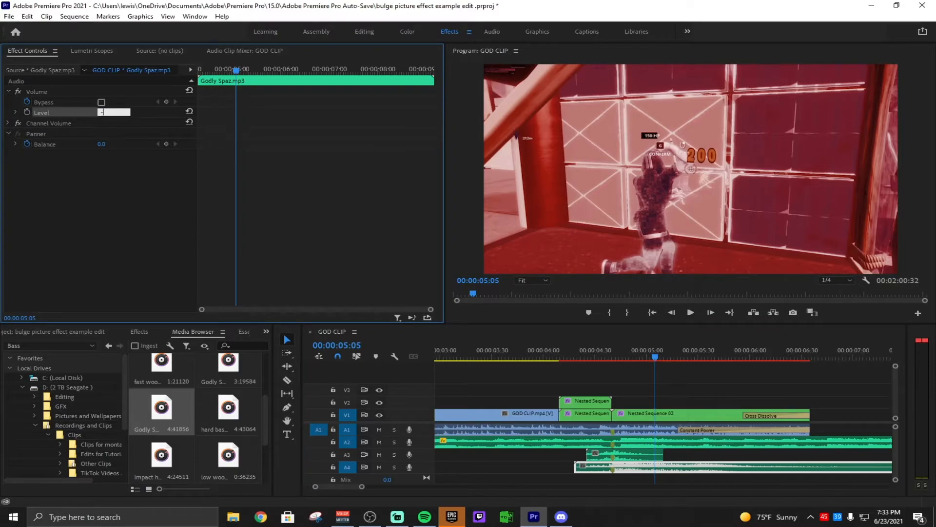
type("7")
key("Return")
left_click(634, 370)
key("space")
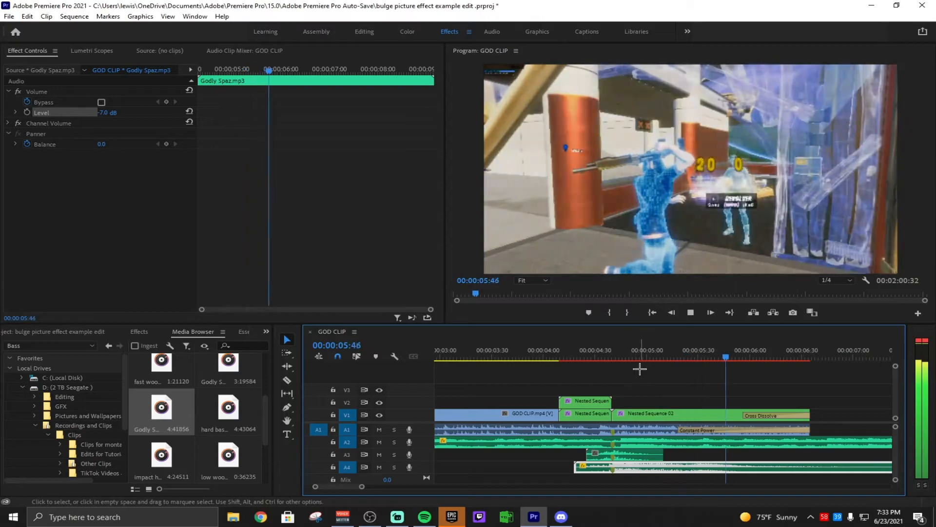
Step: Set the Godly Spaz.mp3 volume Level to -9 dB and listen to the sound through its tail
left_click(639, 354)
left_click(106, 112)
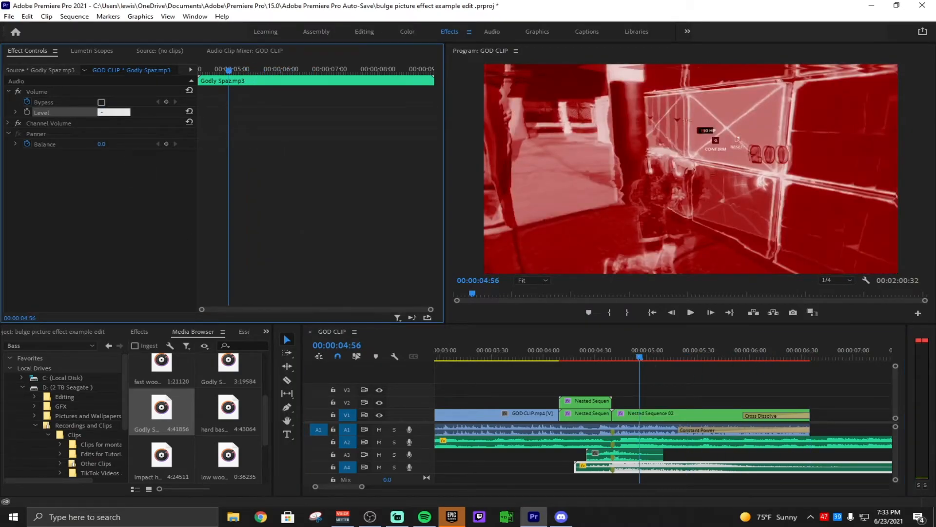
type("-9")
key("Return")
left_click(599, 362)
key("space")
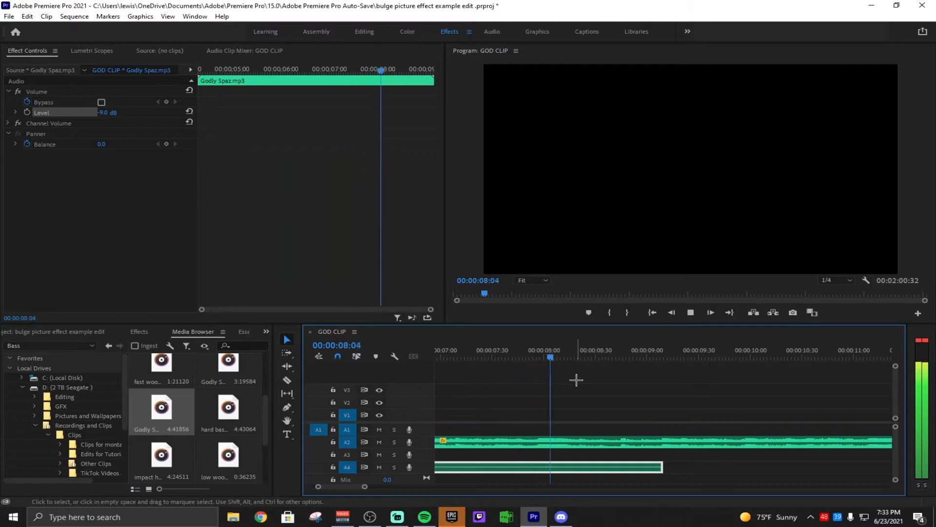
key("space")
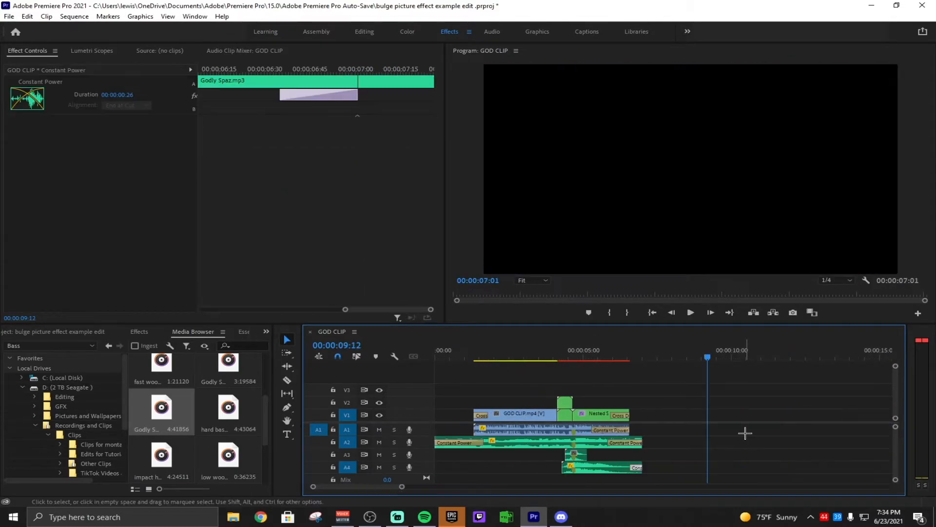
Step: Play back the whole edit from near its beginning
left_click(442, 352)
key("space")
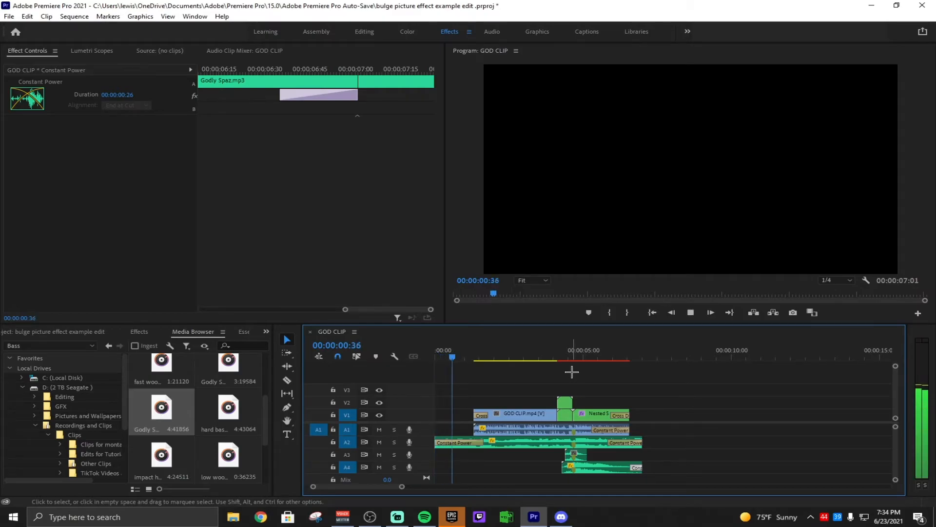